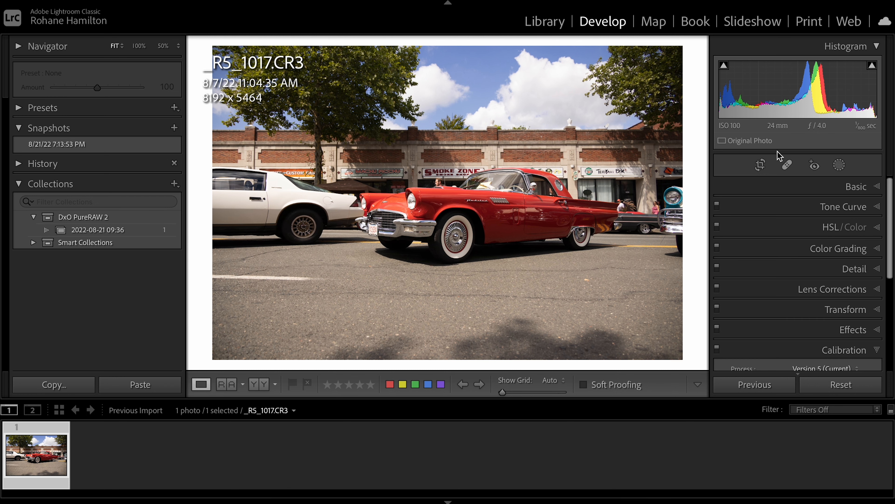
{"action": "left_click", "coordinate": [760, 165]}
{"action": "left_click_drag", "start_coordinate": [399, 132], "coordinate": [609, 237]}
{"action": "left_click_drag", "start_coordinate": [599, 143], "coordinate": [543, 160]}
{"action": "key", "text": "Return"}
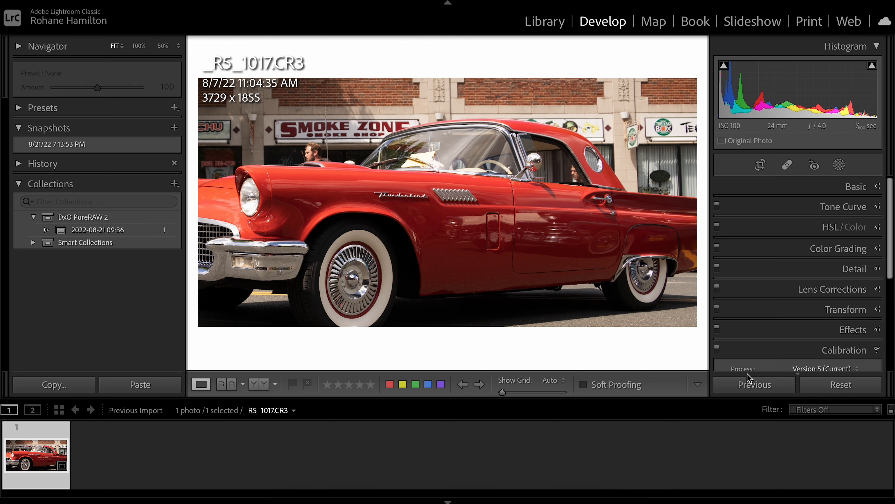
{"action": "left_click", "coordinate": [762, 170]}
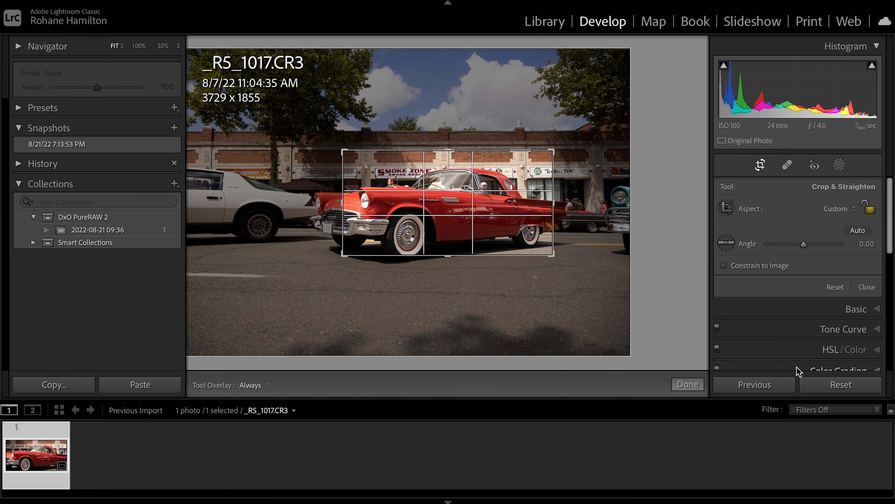
{"action": "left_click", "coordinate": [817, 384]}
{"action": "left_click", "coordinate": [697, 390]}
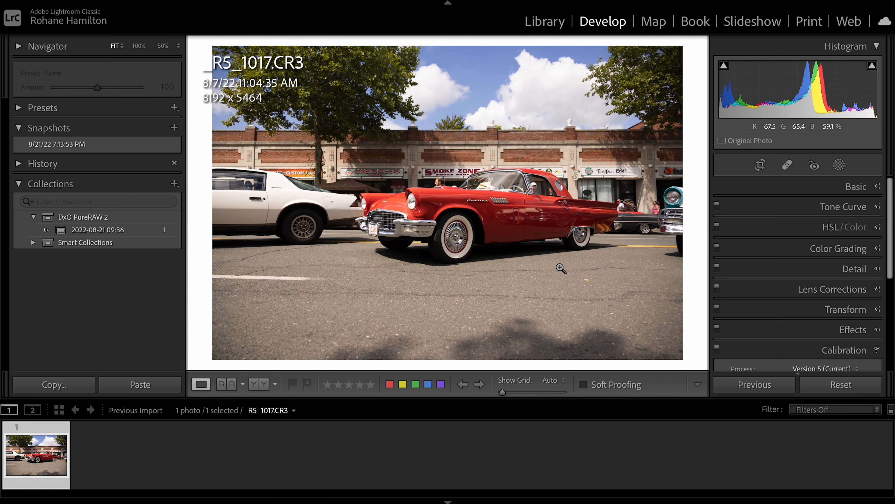
Step: Crop the photo to about 5011 x 3028 pixels around the red car, keeping some road and building in frame
{"action": "left_click", "coordinate": [760, 165]}
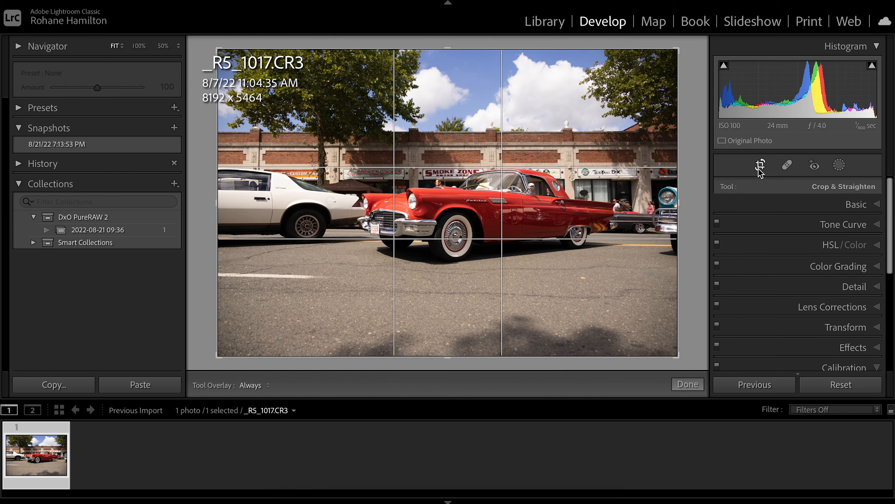
{"action": "left_click_drag", "start_coordinate": [677, 49], "coordinate": [550, 166]}
{"action": "left_click_drag", "start_coordinate": [434, 184], "coordinate": [395, 243]}
{"action": "left_click_drag", "start_coordinate": [582, 300], "coordinate": [584, 291]}
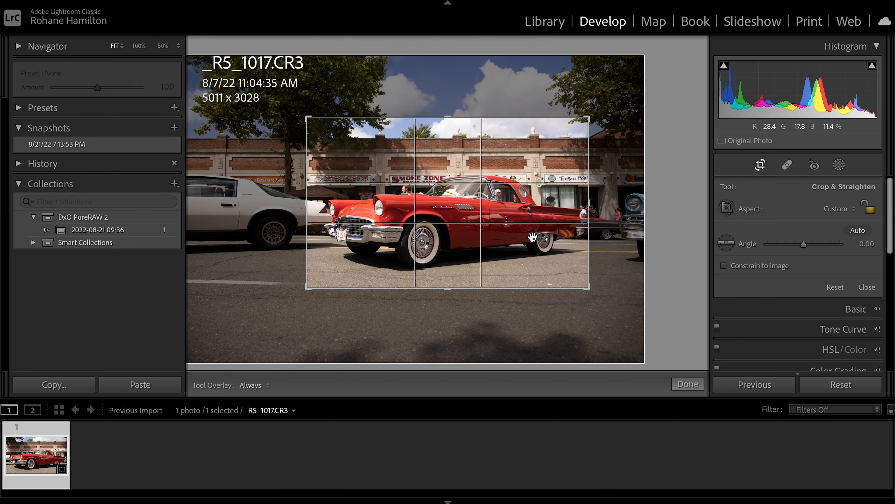
{"action": "double_click", "coordinate": [534, 231]}
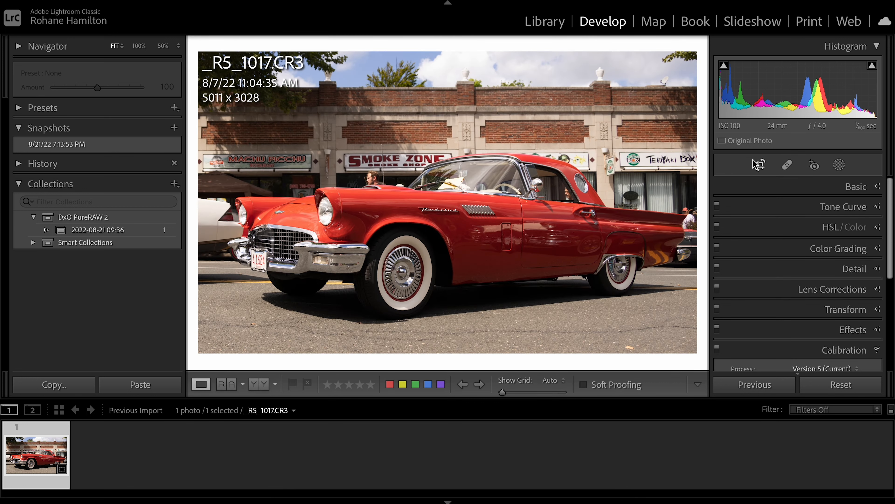
Step: Straighten the cropped photo by rotating it about 0.86 degrees so the building and road sit level
{"action": "left_click", "coordinate": [758, 164]}
{"action": "left_click_drag", "start_coordinate": [472, 307], "coordinate": [466, 362]}
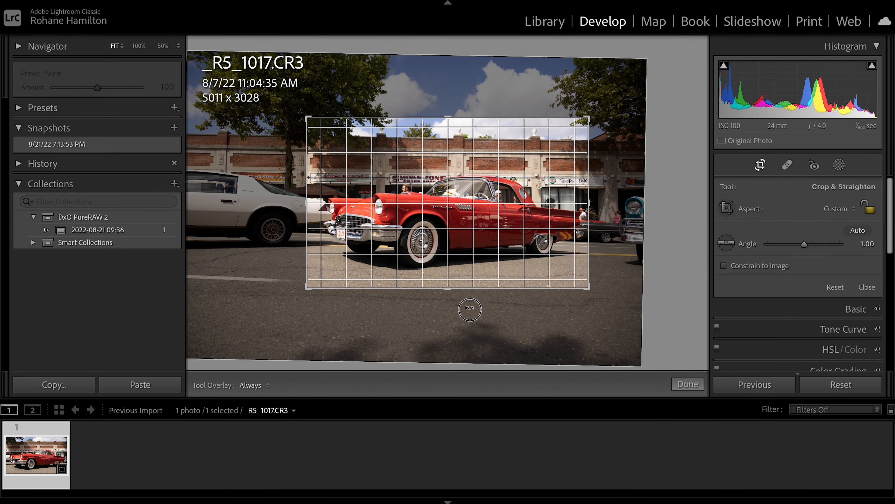
{"action": "double_click", "coordinate": [519, 214]}
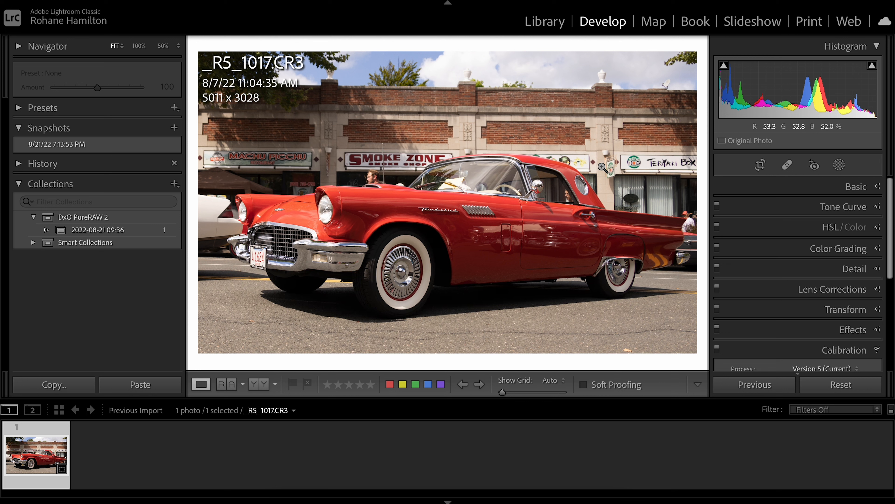
Step: Apply automatic tone adjustments to the photo in the Basic settings
{"action": "left_click", "coordinate": [856, 186]}
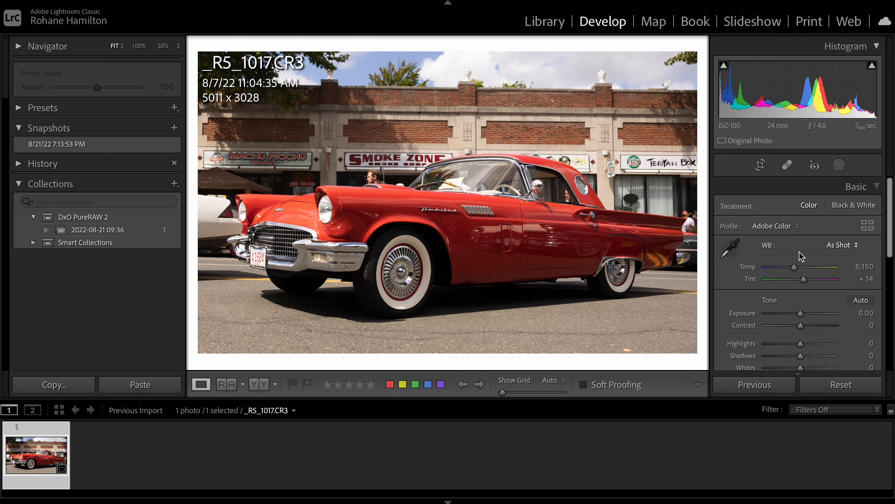
{"action": "left_click", "coordinate": [860, 300]}
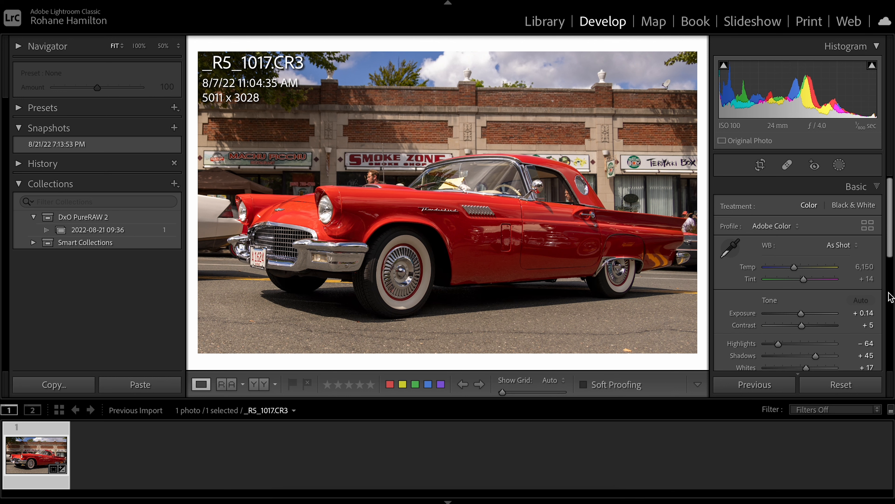
Step: Enlarge the crop around the red car to about 5119 x 3492 pixels to include more sky and road
{"action": "left_click", "coordinate": [761, 165]}
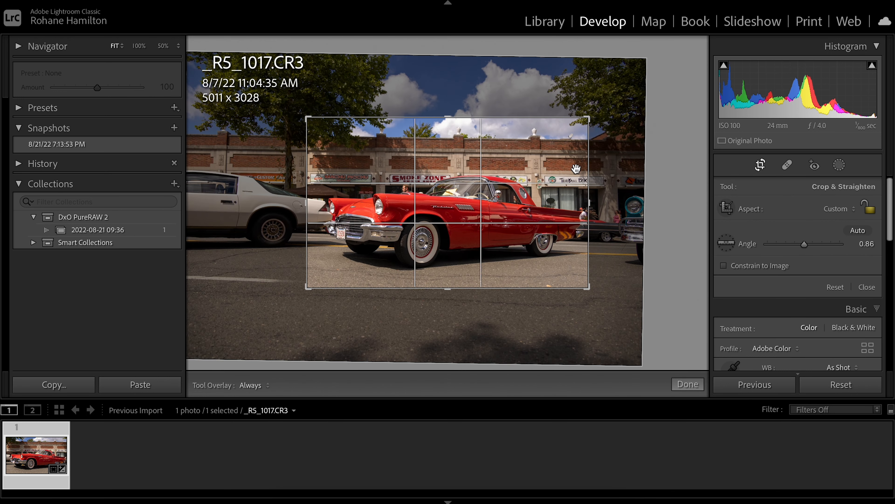
{"action": "mouse_move", "coordinate": [442, 117]}
{"action": "left_mouse_down"}
{"action": "mouse_move", "coordinate": [442, 95]}
{"action": "mouse_move", "coordinate": [443, 104]}
{"action": "left_mouse_up"}
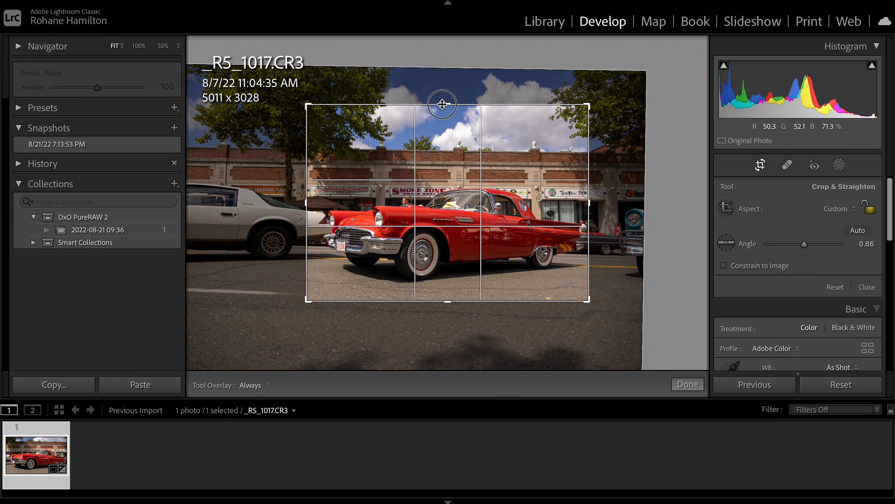
{"action": "left_click_drag", "start_coordinate": [590, 208], "coordinate": [556, 210]}
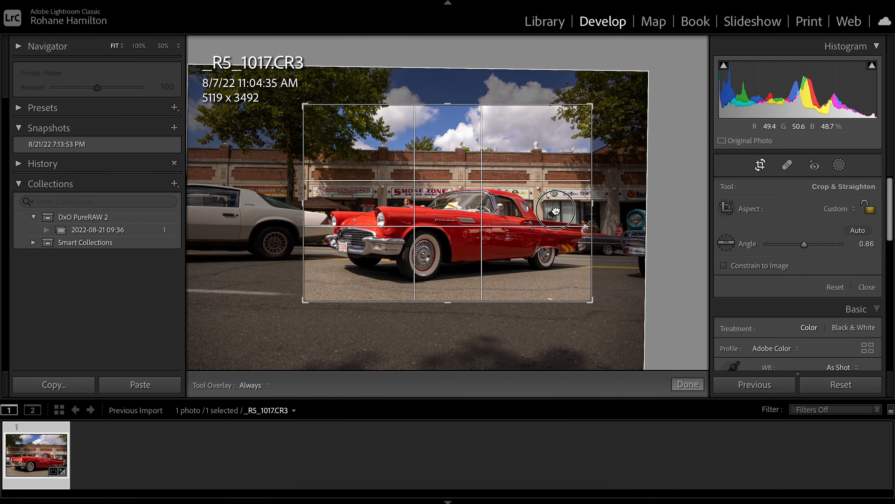
{"action": "key", "text": "Return"}
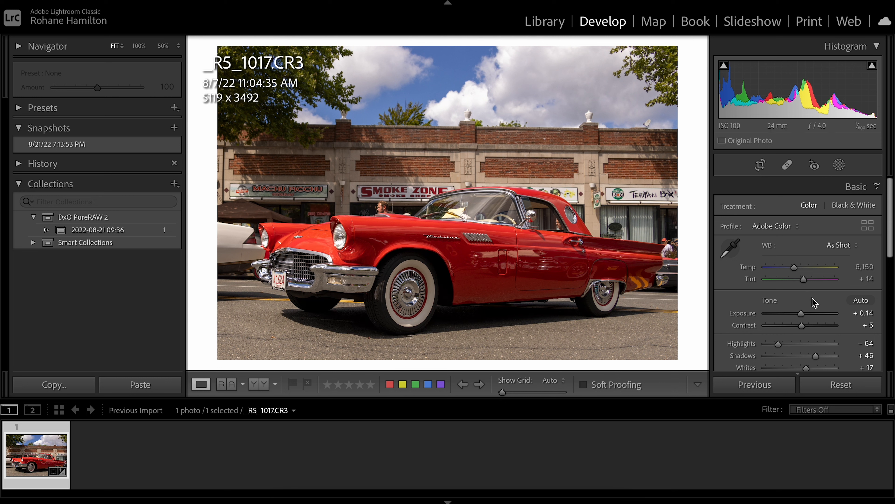
Step: Set the exposure to +0.55, the whites to +4 and the blacks to -24
{"action": "left_click_drag", "start_coordinate": [805, 317], "coordinate": [808, 317]}
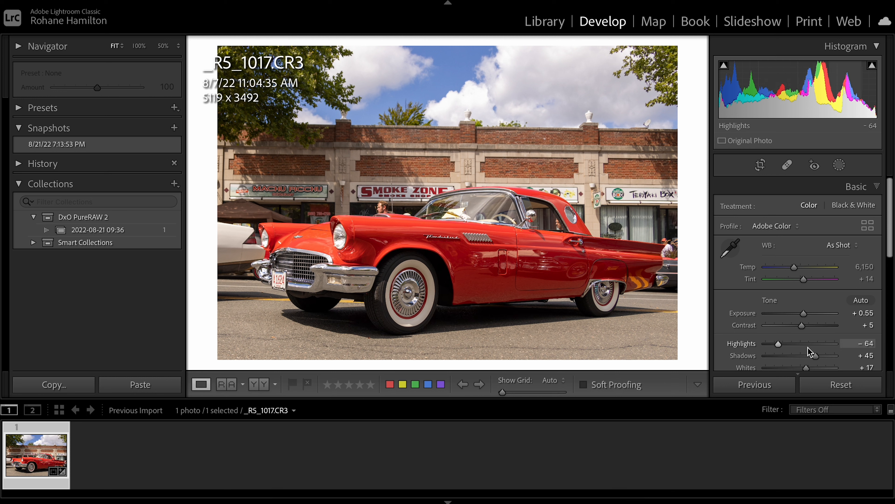
{"action": "scroll", "coordinate": [808, 347], "scroll_direction": "down", "scroll_amount": 2}
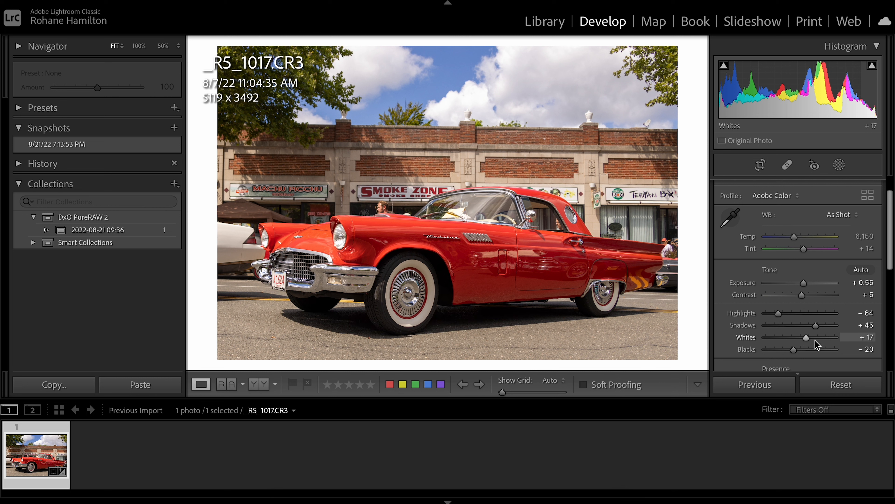
{"action": "key", "text": "alt"}
{"action": "left_click_drag", "start_coordinate": [807, 336], "coordinate": [795, 350]}
{"action": "key", "text": "alt"}
{"action": "key", "text": "alt"}
Step: Set the photo's texture to +6 and clarity to +4
{"action": "scroll", "coordinate": [795, 350], "scroll_direction": "down", "scroll_amount": 1}
{"action": "scroll", "coordinate": [776, 310], "scroll_direction": "down", "scroll_amount": 3}
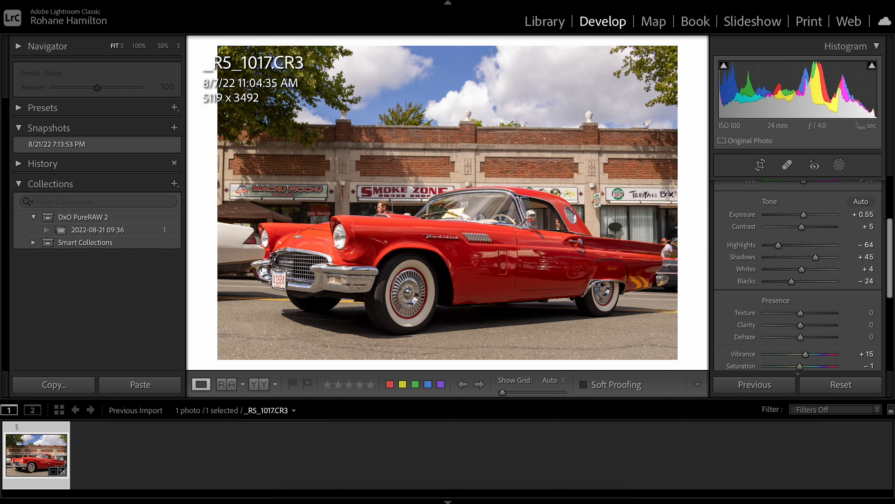
{"action": "left_click_drag", "start_coordinate": [784, 312], "coordinate": [805, 328]}
{"action": "scroll", "coordinate": [793, 320], "scroll_direction": "down", "scroll_amount": 1}
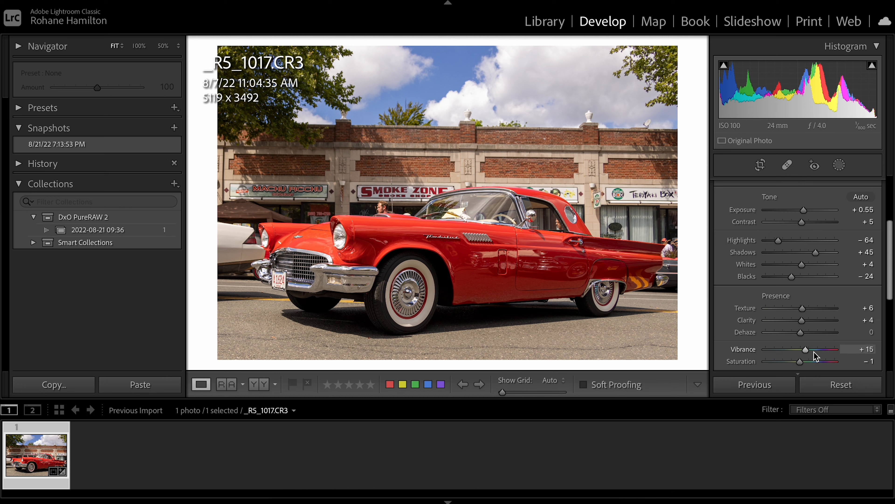
Step: Shift the yellow hue to -12 in the HSL color adjustments
{"action": "scroll", "coordinate": [811, 358], "scroll_direction": "down", "scroll_amount": 2}
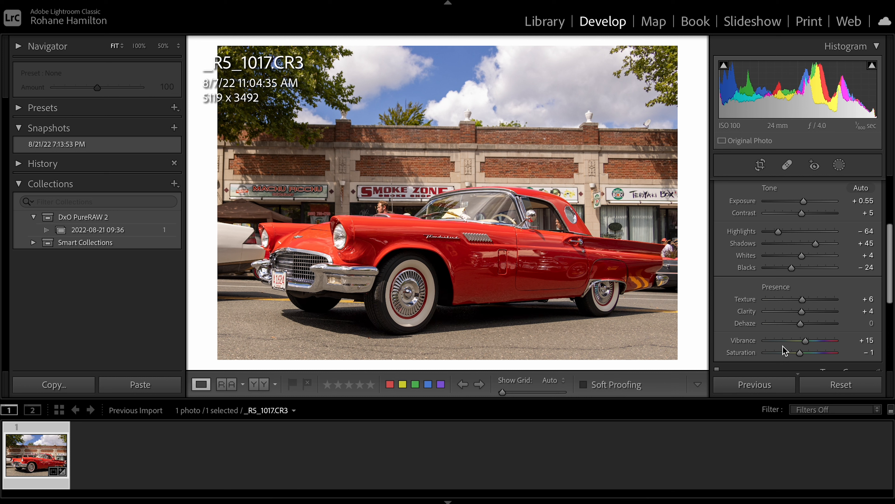
{"action": "scroll", "coordinate": [783, 351], "scroll_direction": "down", "scroll_amount": 5}
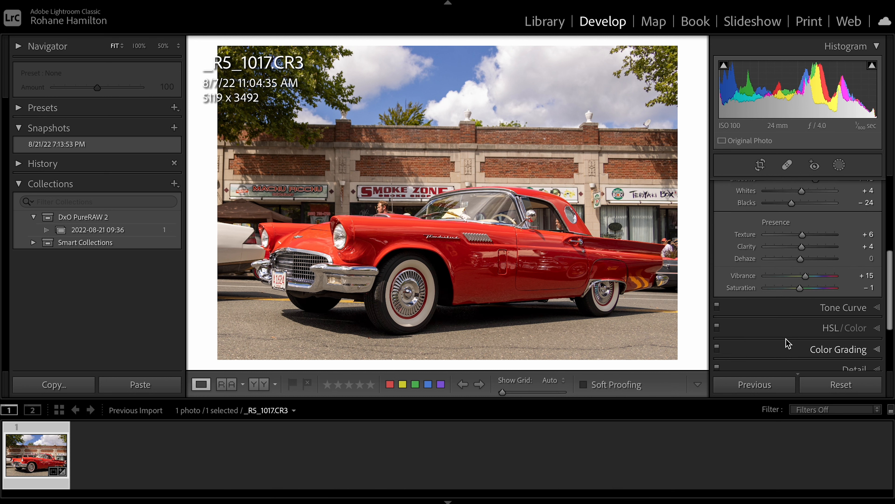
{"action": "scroll", "coordinate": [788, 344], "scroll_direction": "down", "scroll_amount": 2}
{"action": "left_click", "coordinate": [798, 310]}
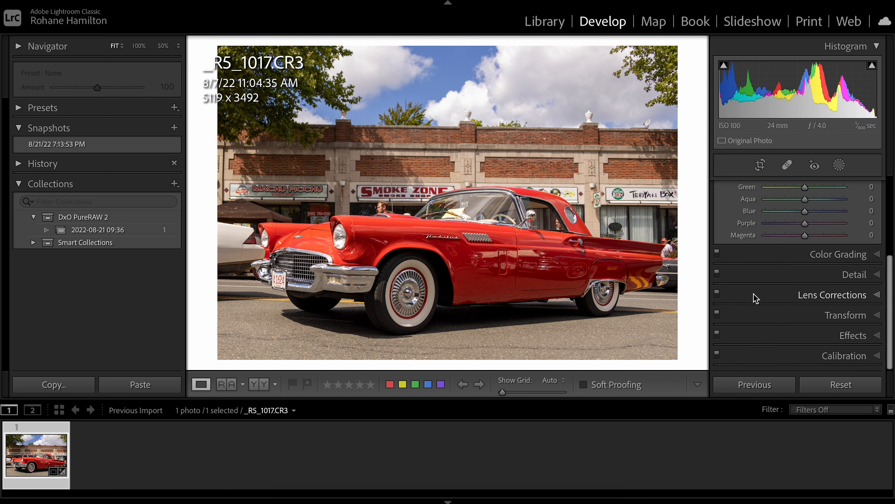
{"action": "scroll", "coordinate": [790, 266], "scroll_direction": "up", "scroll_amount": 3}
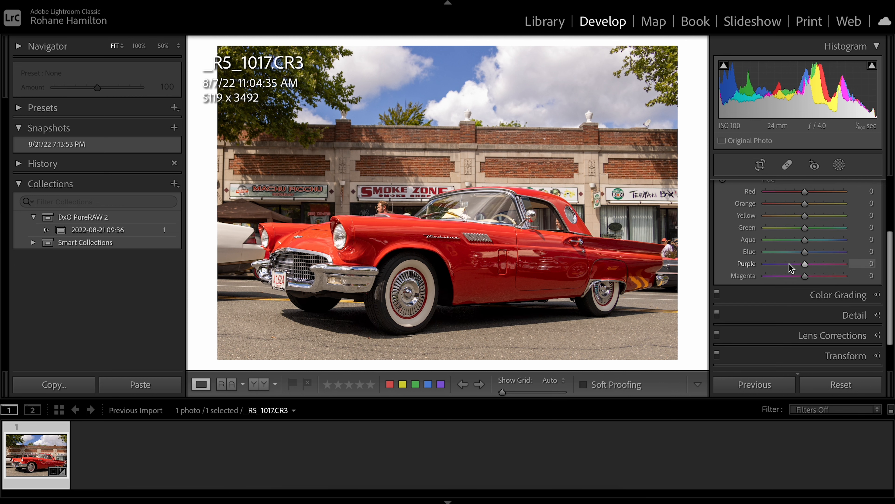
{"action": "scroll", "coordinate": [791, 263], "scroll_direction": "up", "scroll_amount": 1}
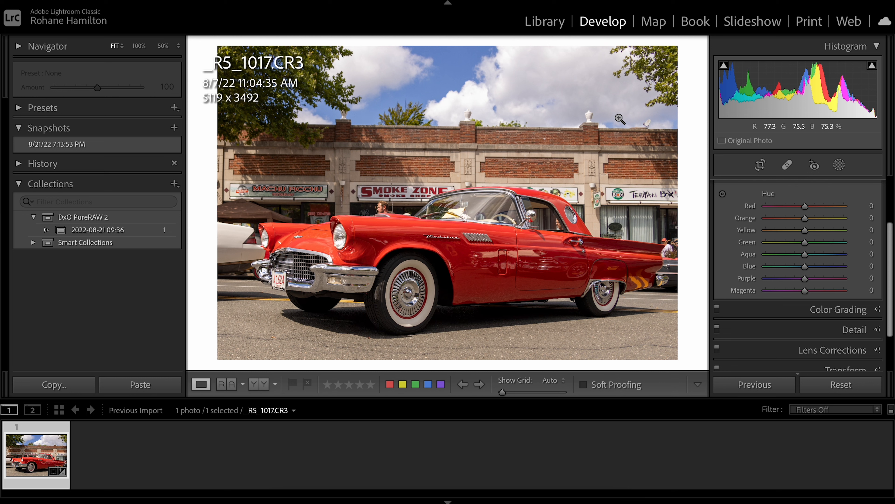
{"action": "scroll", "coordinate": [765, 253], "scroll_direction": "up", "scroll_amount": 1}
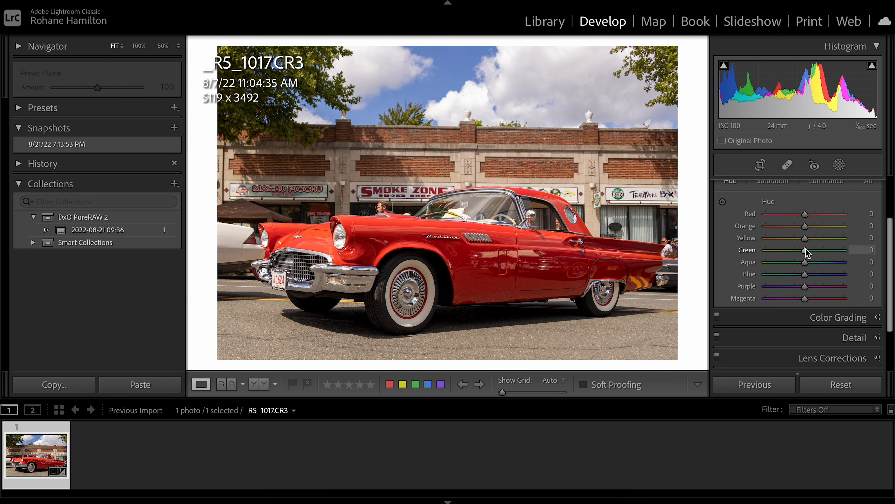
{"action": "mouse_move", "coordinate": [806, 250]}
{"action": "left_mouse_down"}
{"action": "mouse_move", "coordinate": [772, 257]}
{"action": "mouse_move", "coordinate": [845, 259]}
{"action": "mouse_move", "coordinate": [805, 254]}
{"action": "left_mouse_up"}
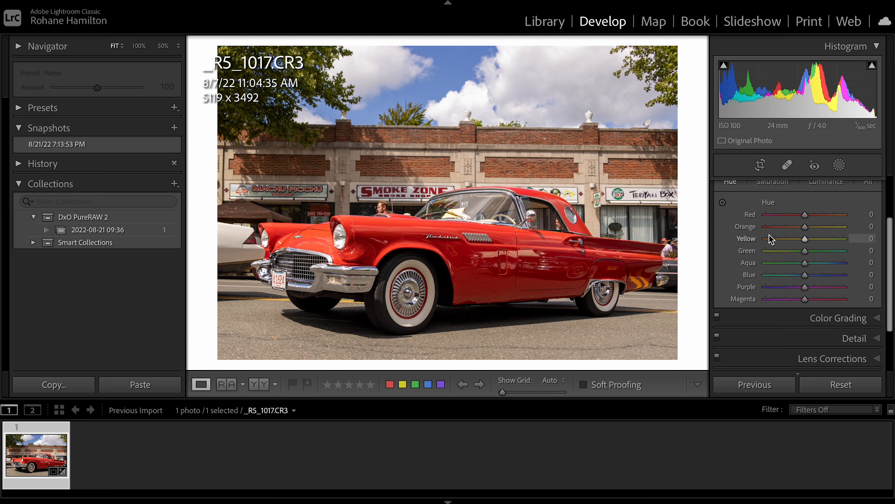
{"action": "mouse_move", "coordinate": [805, 227]}
{"action": "left_mouse_down"}
{"action": "mouse_move", "coordinate": [751, 228]}
{"action": "mouse_move", "coordinate": [869, 231]}
{"action": "mouse_move", "coordinate": [805, 228]}
{"action": "left_mouse_up"}
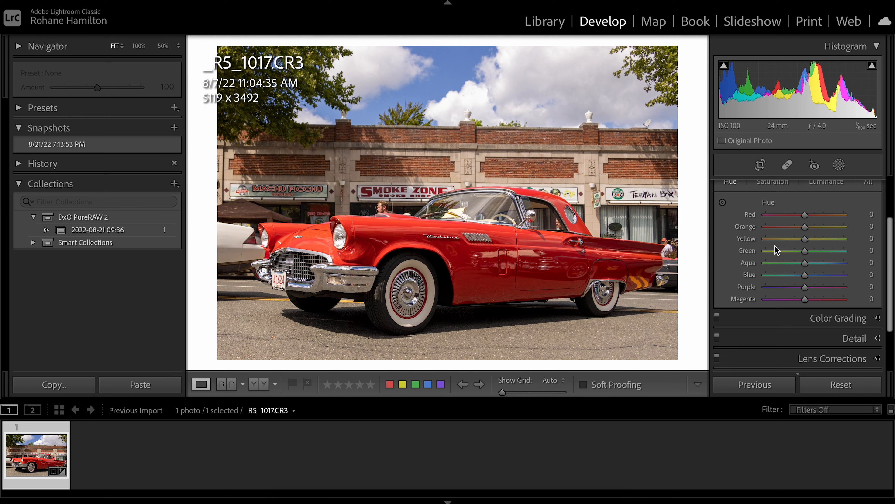
{"action": "scroll", "coordinate": [794, 244], "scroll_direction": "up", "scroll_amount": 1}
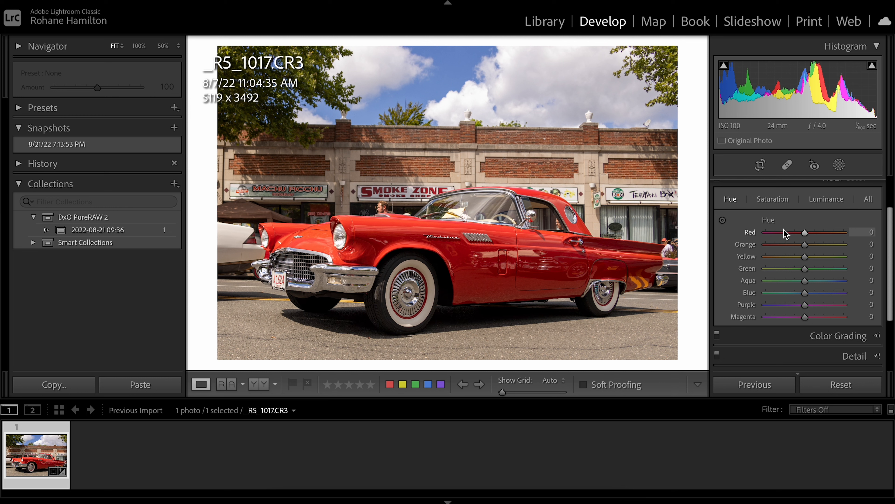
{"action": "left_click_drag", "start_coordinate": [807, 255], "coordinate": [801, 254]}
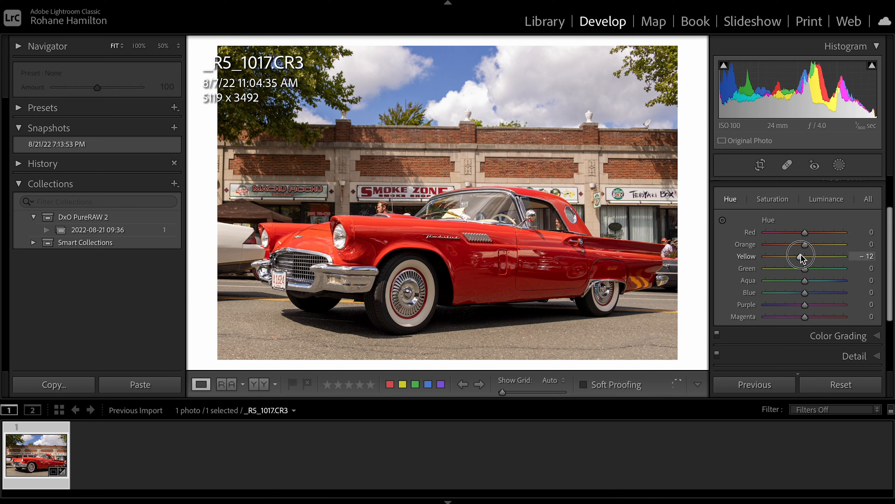
Step: Lower the HSL saturation of orange to -13, yellow to -13 and green to -14
{"action": "left_click", "coordinate": [769, 199]}
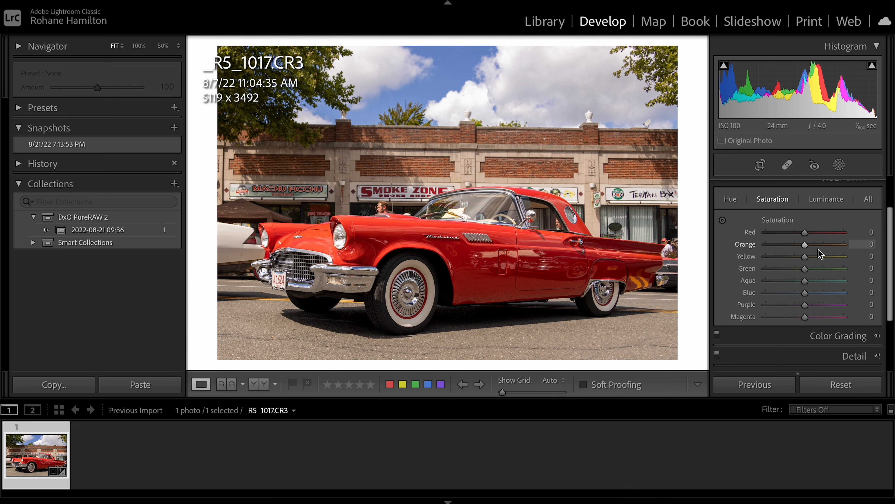
{"action": "left_click_drag", "start_coordinate": [809, 247], "coordinate": [803, 266]}
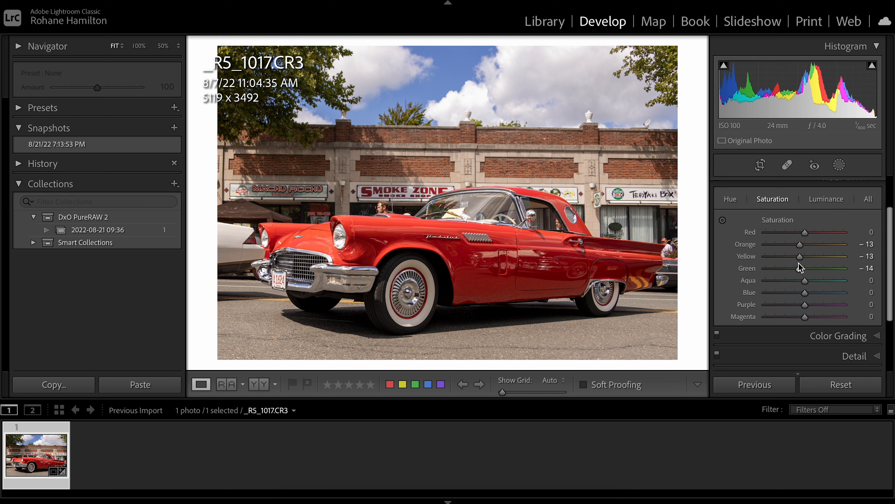
Step: Set the sharpening masking to 52 while previewing the mask, and the luminance noise reduction to 6
{"action": "scroll", "coordinate": [793, 261], "scroll_direction": "down", "scroll_amount": 2}
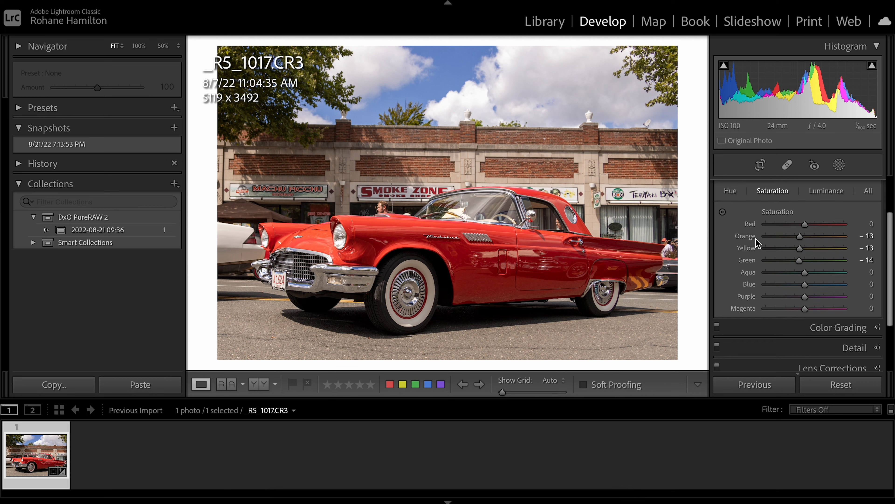
{"action": "left_click", "coordinate": [818, 323]}
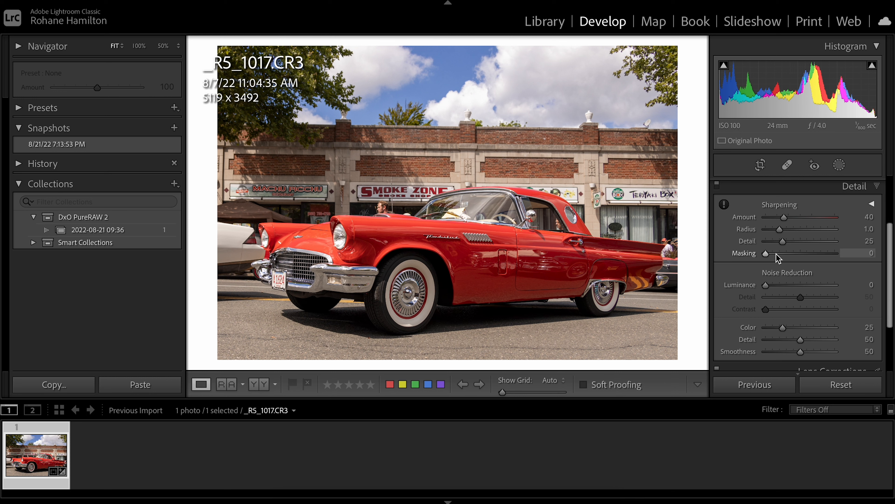
{"action": "key", "text": "alt"}
{"action": "key", "text": "alt"}
{"action": "key", "text": "alt"}
{"action": "left_click_drag", "start_coordinate": [770, 253], "coordinate": [806, 261]}
{"action": "key", "text": "alt"}
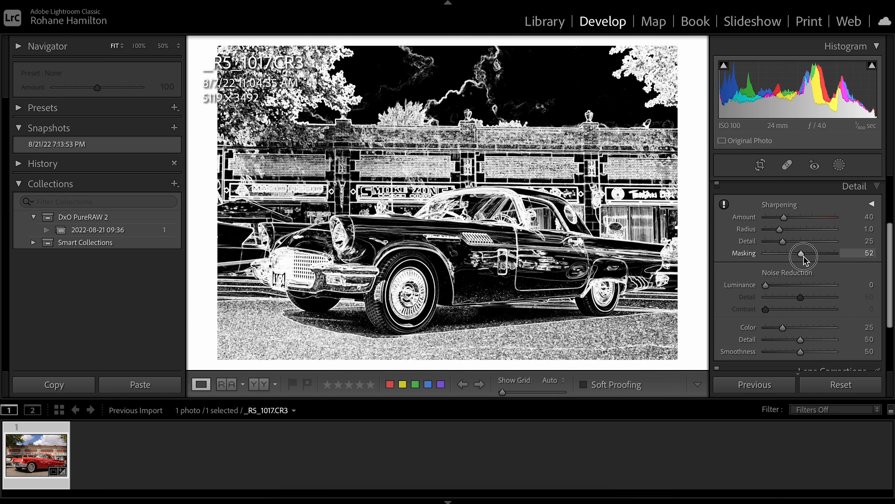
{"action": "left_click_drag", "start_coordinate": [806, 260], "coordinate": [806, 261]}
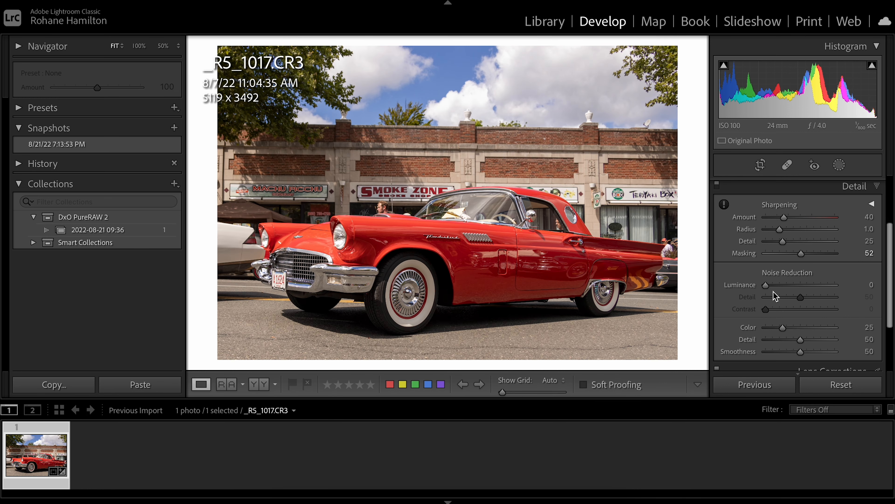
{"action": "left_click_drag", "start_coordinate": [767, 285], "coordinate": [771, 285]}
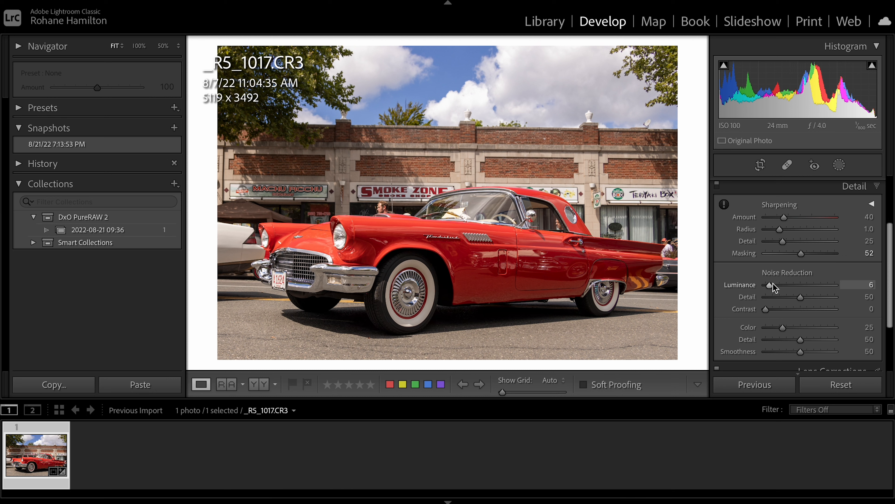
Step: Review the lens profile corrections and set the post-crop vignetting amount to -9
{"action": "left_click", "coordinate": [855, 185]}
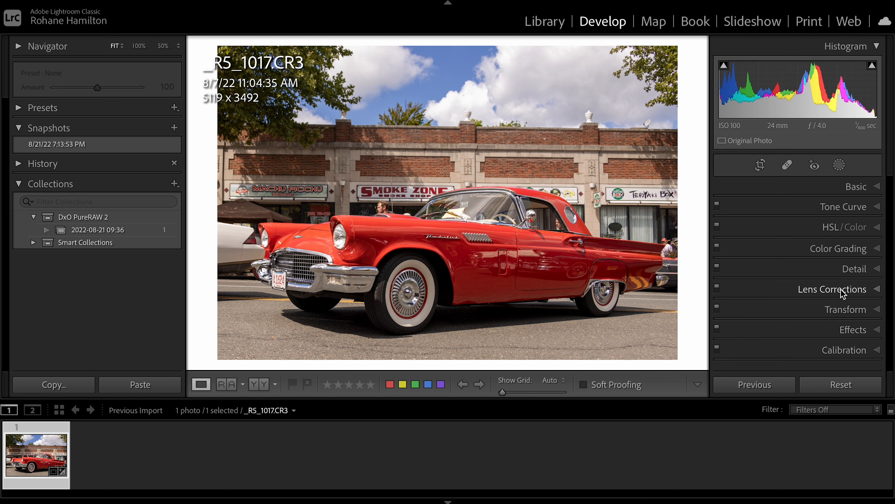
{"action": "left_click", "coordinate": [835, 288]}
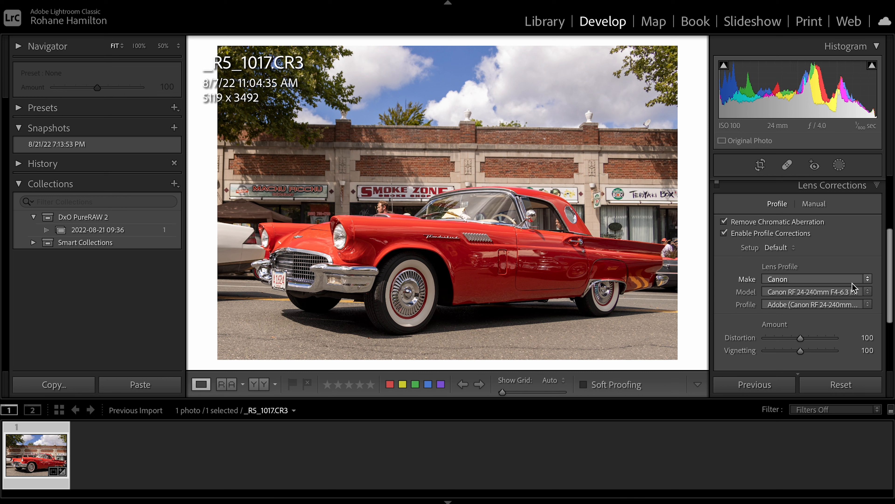
{"action": "scroll", "coordinate": [852, 283], "scroll_direction": "down", "scroll_amount": 4}
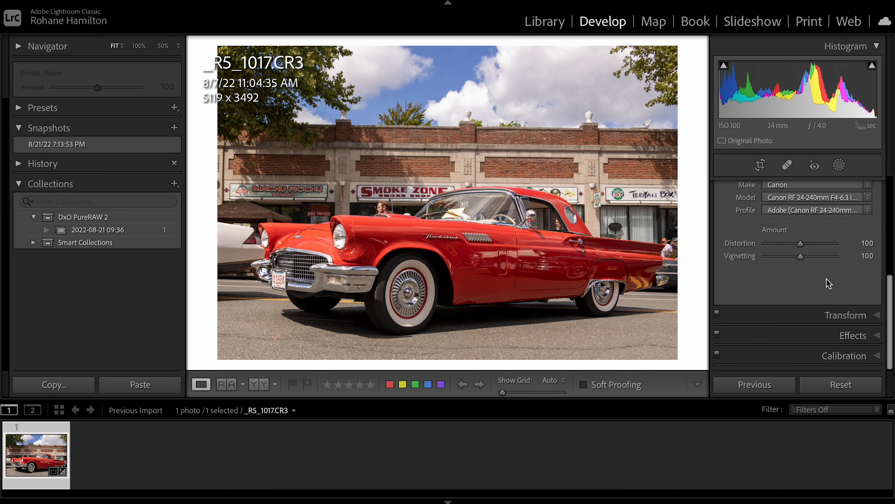
{"action": "left_click", "coordinate": [842, 333]}
{"action": "left_click_drag", "start_coordinate": [801, 233], "coordinate": [798, 235]}
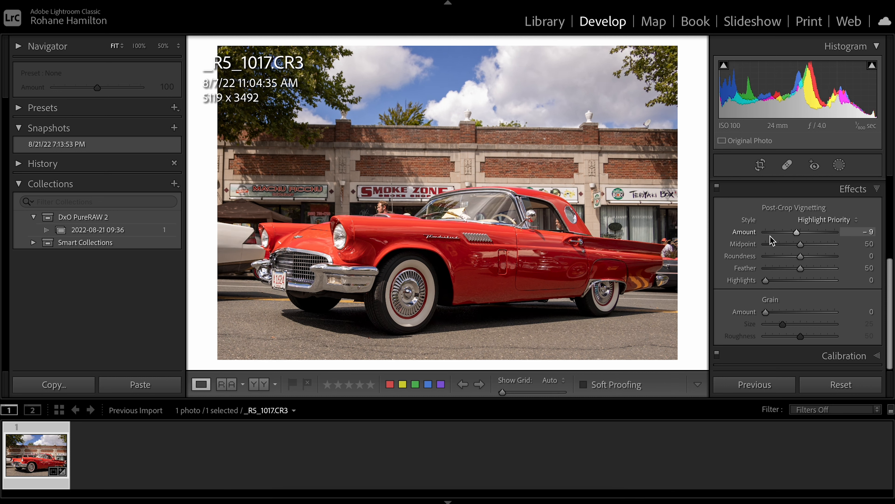
Step: Set the red primary saturation to +40 in the camera calibration
{"action": "left_click", "coordinate": [846, 355]}
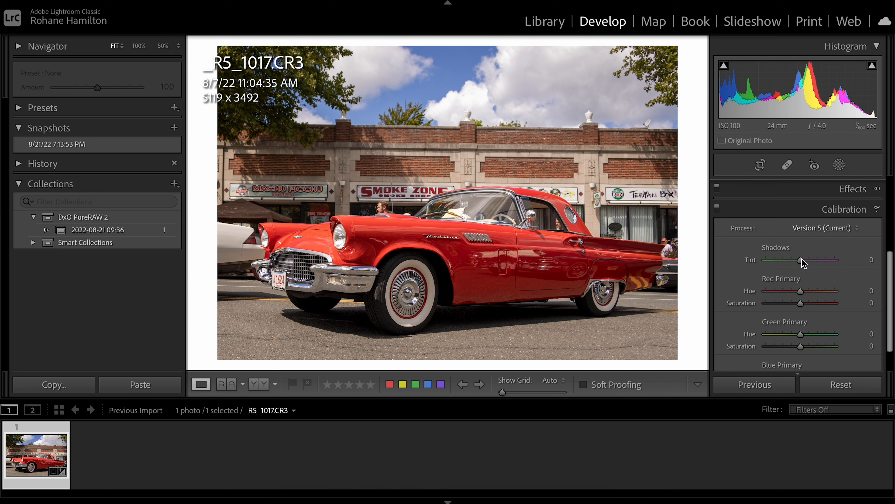
{"action": "left_click", "coordinate": [800, 289]}
{"action": "mouse_move", "coordinate": [801, 292]}
{"action": "left_mouse_down"}
{"action": "mouse_move", "coordinate": [769, 299]}
{"action": "mouse_move", "coordinate": [856, 296]}
{"action": "mouse_move", "coordinate": [856, 306]}
{"action": "mouse_move", "coordinate": [792, 296]}
{"action": "mouse_move", "coordinate": [822, 295]}
{"action": "mouse_move", "coordinate": [801, 295]}
{"action": "left_mouse_up"}
{"action": "scroll", "coordinate": [759, 281], "scroll_direction": "down", "scroll_amount": 1}
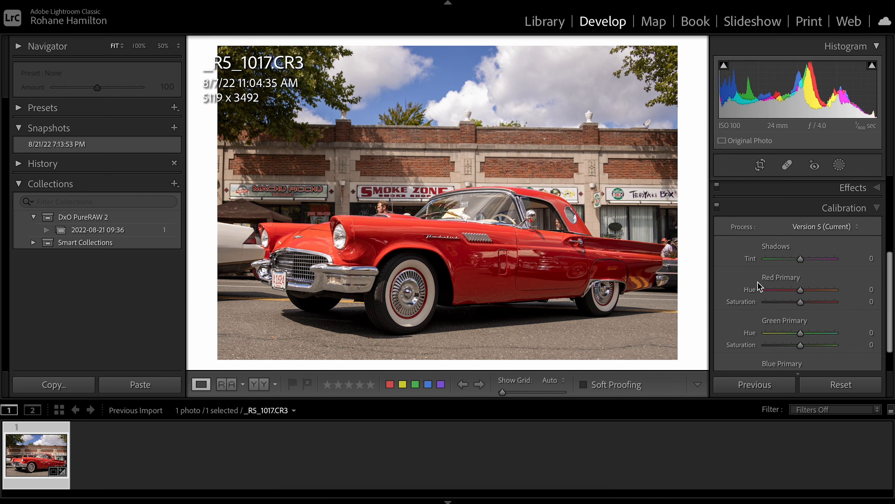
{"action": "scroll", "coordinate": [758, 284], "scroll_direction": "down", "scroll_amount": 1}
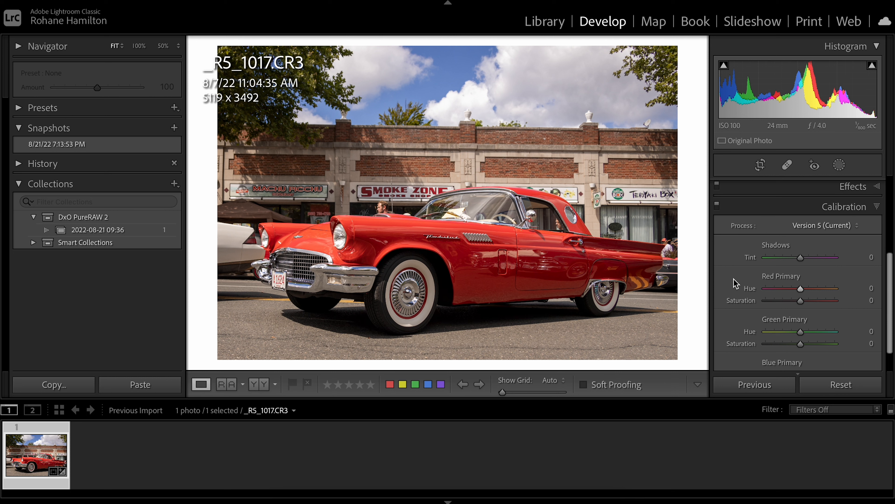
{"action": "left_click_drag", "start_coordinate": [798, 301], "coordinate": [813, 301]}
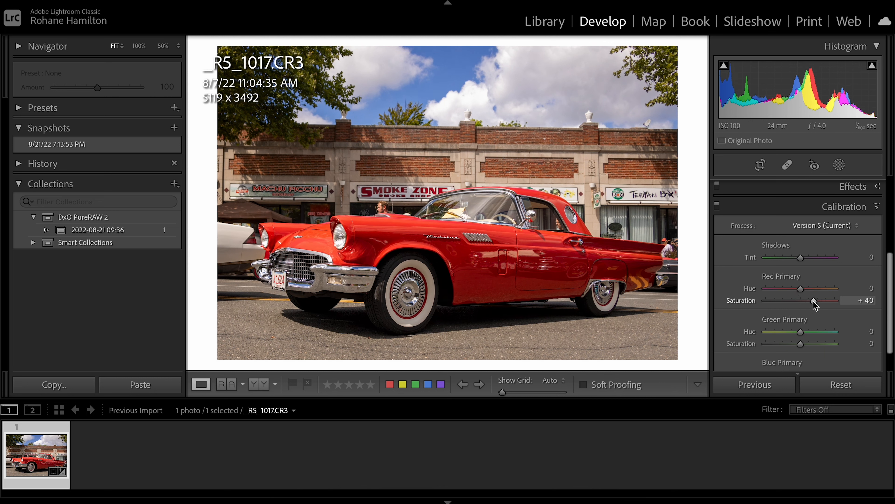
Step: Set the green primary hue to +63 and its saturation to -30 in the calibration
{"action": "scroll", "coordinate": [789, 305], "scroll_direction": "down", "scroll_amount": 1}
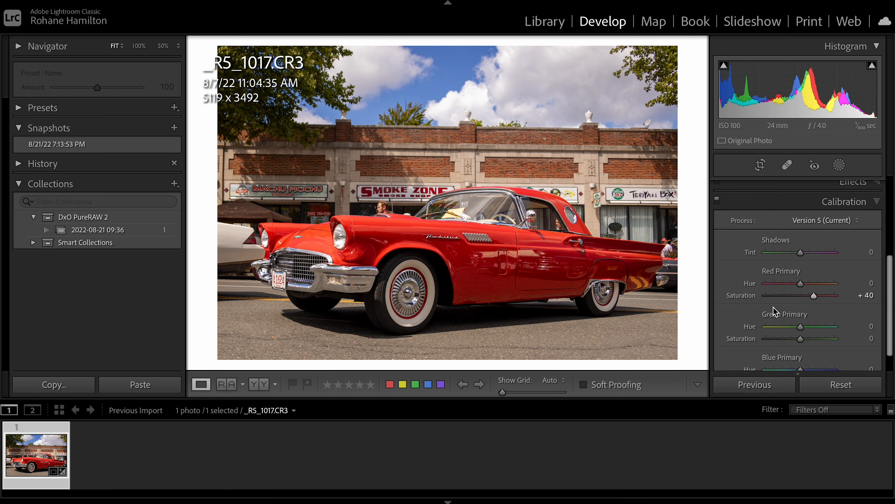
{"action": "scroll", "coordinate": [776, 313], "scroll_direction": "down", "scroll_amount": 1}
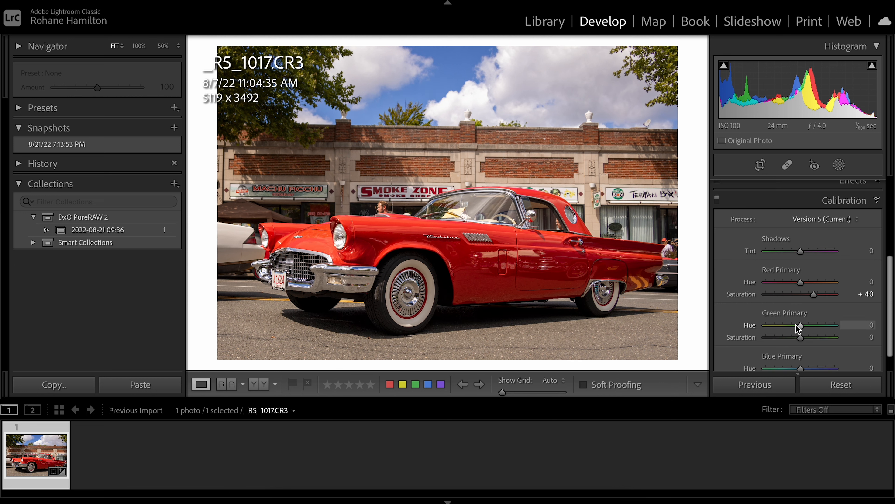
{"action": "mouse_move", "coordinate": [799, 328]}
{"action": "left_mouse_down"}
{"action": "mouse_move", "coordinate": [860, 329]}
{"action": "mouse_move", "coordinate": [796, 330]}
{"action": "left_mouse_up"}
{"action": "left_click_drag", "start_coordinate": [734, 325], "coordinate": [864, 330]}
{"action": "double_click", "coordinate": [835, 325]}
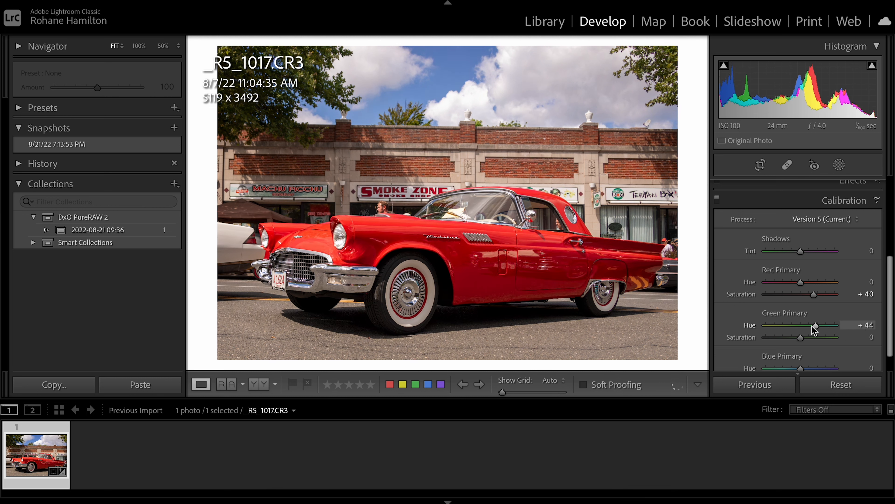
{"action": "left_click_drag", "start_coordinate": [799, 328], "coordinate": [824, 331]}
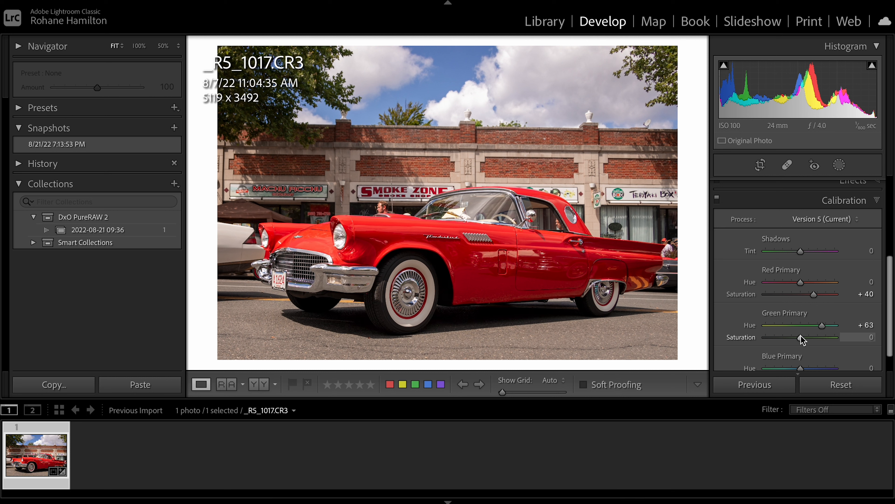
{"action": "left_click_drag", "start_coordinate": [801, 338], "coordinate": [790, 338]}
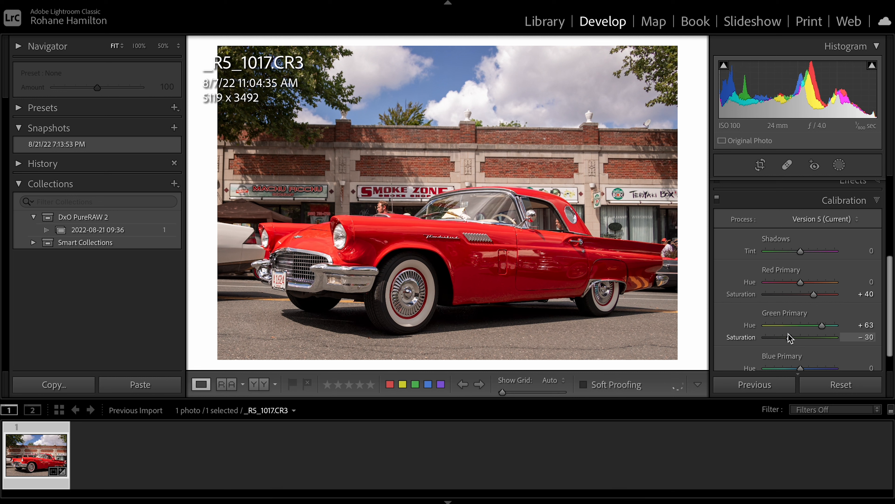
Step: Shift the blue primary hue to -15 in the calibration
{"action": "scroll", "coordinate": [790, 321], "scroll_direction": "down", "scroll_amount": 1}
{"action": "scroll", "coordinate": [793, 329], "scroll_direction": "down", "scroll_amount": 3}
{"action": "left_click_drag", "start_coordinate": [802, 345], "coordinate": [795, 343]}
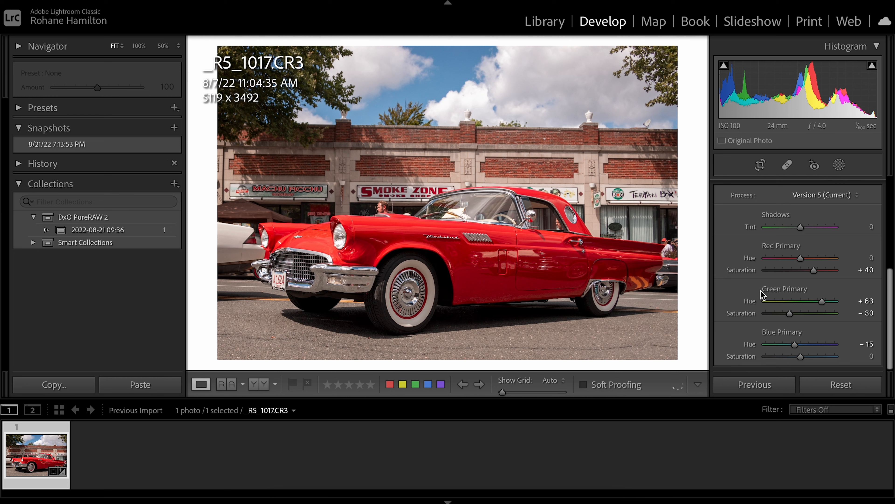
Step: Create a new mask that automatically selects the photo's subject, the red car
{"action": "scroll", "coordinate": [762, 294], "scroll_direction": "up", "scroll_amount": 1}
{"action": "scroll", "coordinate": [762, 293], "scroll_direction": "down", "scroll_amount": 1}
{"action": "scroll", "coordinate": [746, 290], "scroll_direction": "up", "scroll_amount": 5}
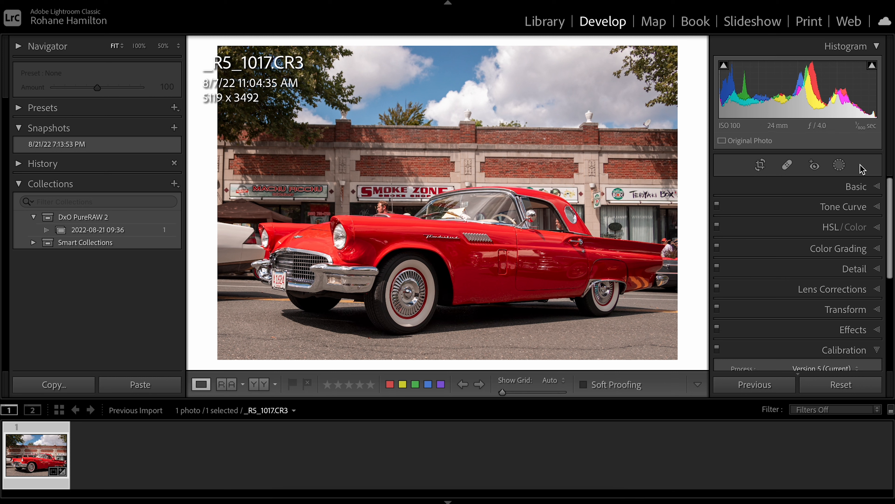
{"action": "left_click", "coordinate": [839, 164]}
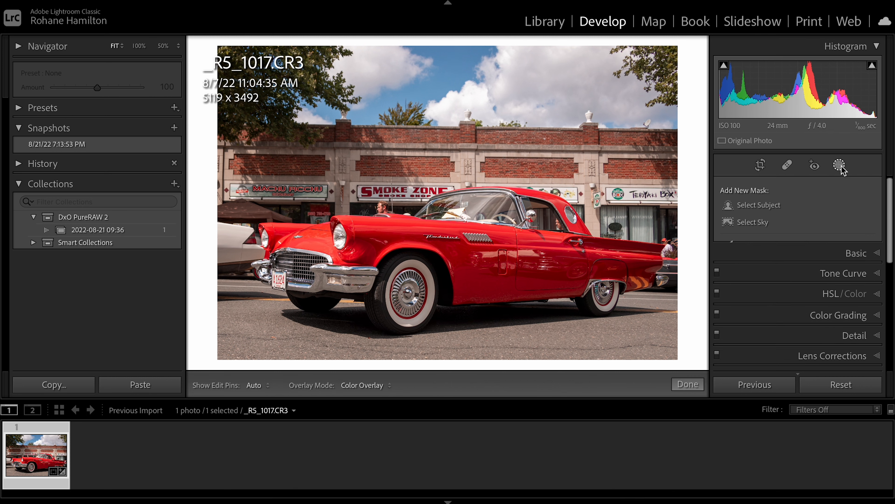
{"action": "left_click", "coordinate": [761, 207]}
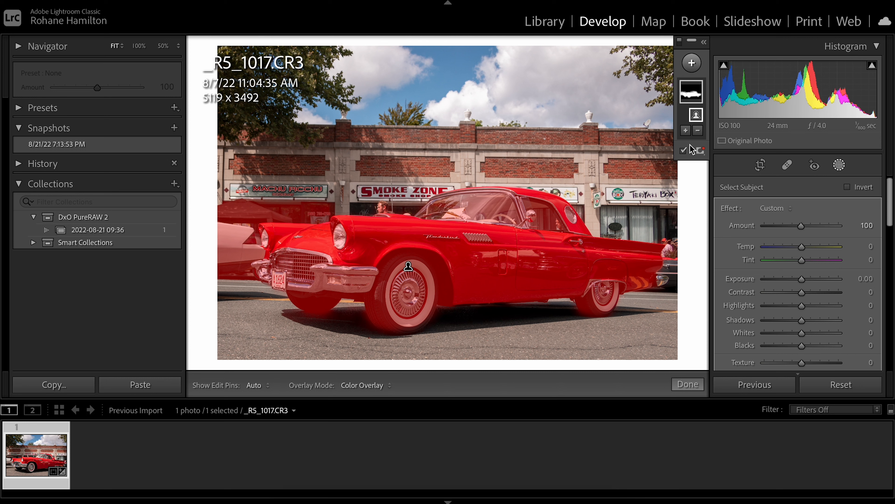
Step: Subtract the white car behind the red car's front end from the subject mask with a brush
{"action": "left_click", "coordinate": [698, 130]}
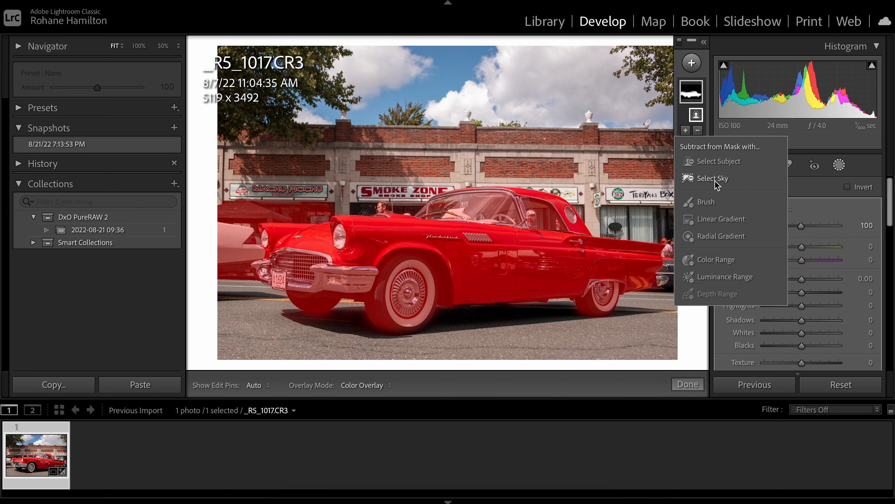
{"action": "left_click", "coordinate": [706, 202]}
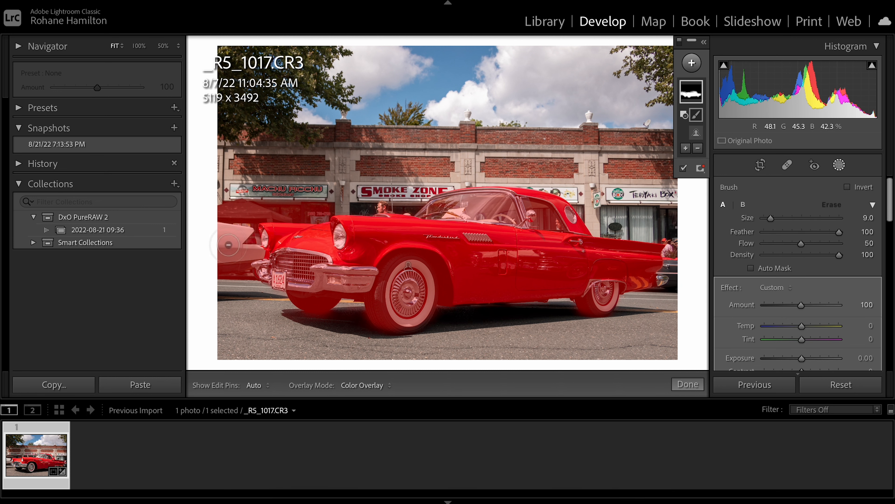
{"action": "key", "text": "h"}
{"action": "mouse_move", "coordinate": [222, 212]}
{"action": "left_mouse_down"}
{"action": "mouse_move", "coordinate": [238, 221]}
{"action": "mouse_move", "coordinate": [232, 232]}
{"action": "mouse_move", "coordinate": [246, 203]}
{"action": "mouse_move", "coordinate": [230, 240]}
{"action": "left_mouse_up"}
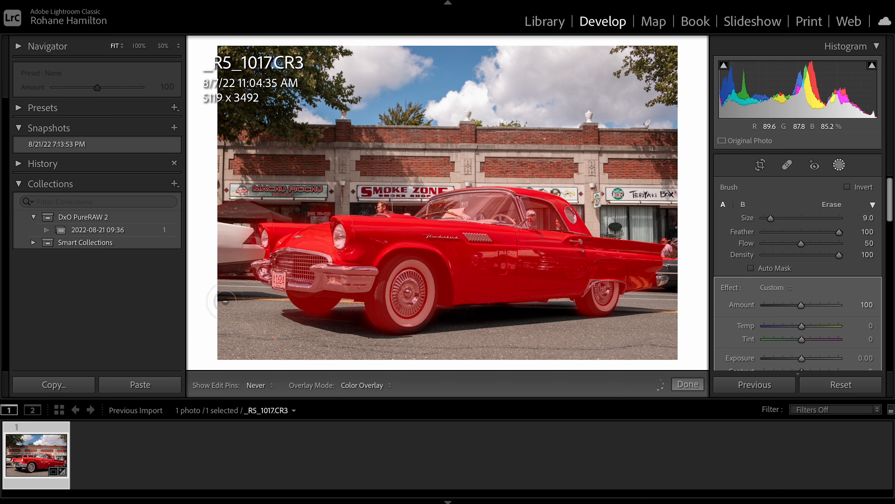
{"action": "key", "text": "h"}
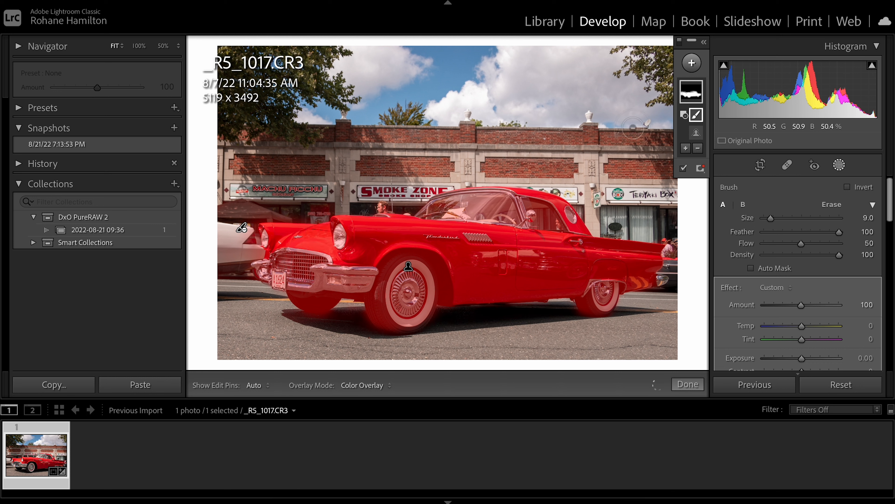
Step: Invert the car mask and intersect it with a vertical linear gradient so it covers the sky and buildings, fading out over the street
{"action": "right_click", "coordinate": [690, 93]}
{"action": "left_click", "coordinate": [737, 124]}
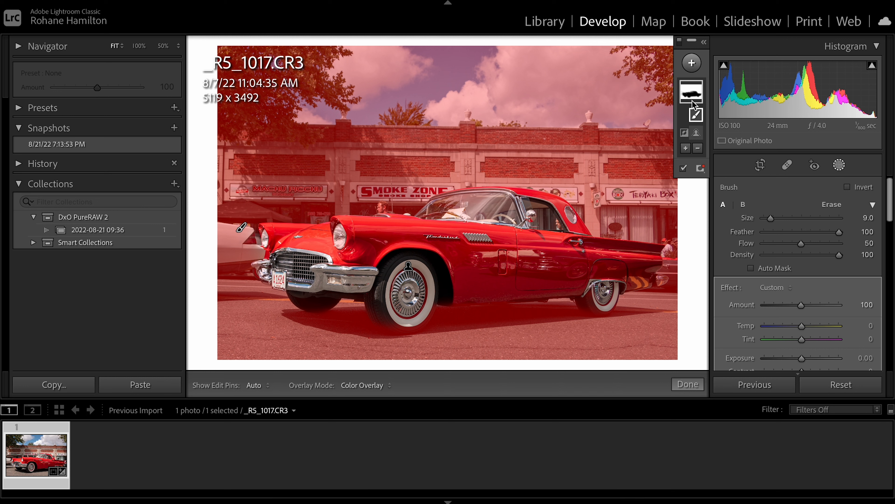
{"action": "right_click", "coordinate": [693, 92]}
{"action": "mouse_move", "coordinate": [788, 161]}
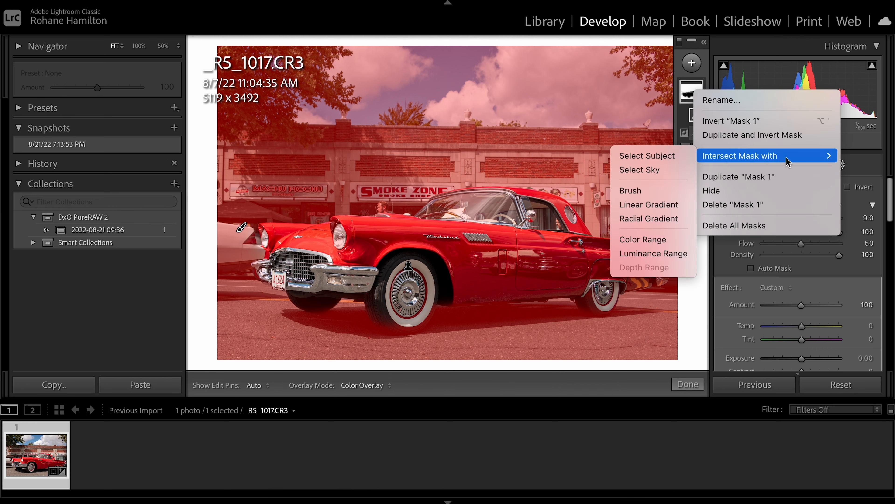
{"action": "left_click", "coordinate": [671, 205]}
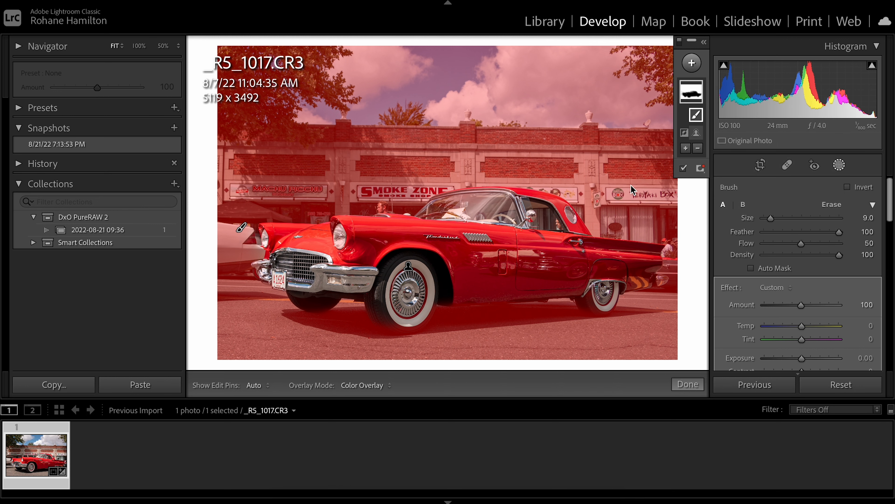
{"action": "left_click_drag", "start_coordinate": [488, 83], "coordinate": [485, 305]}
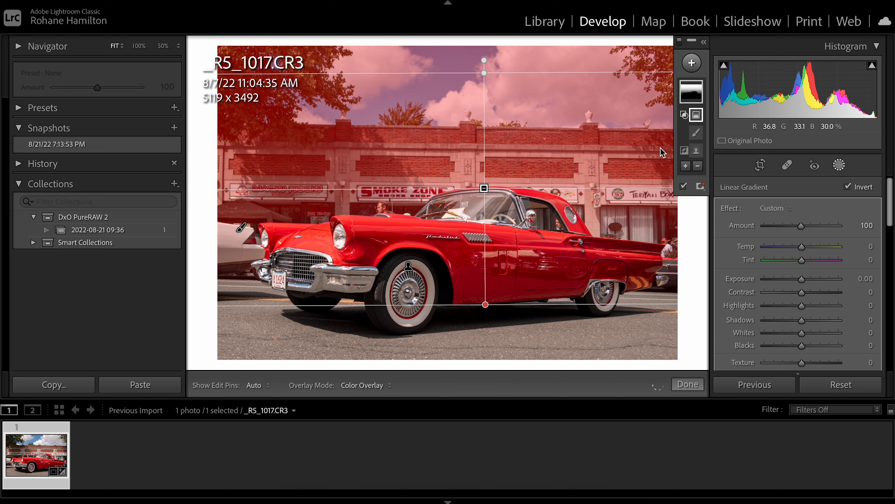
{"action": "left_click_drag", "start_coordinate": [482, 191], "coordinate": [485, 216]}
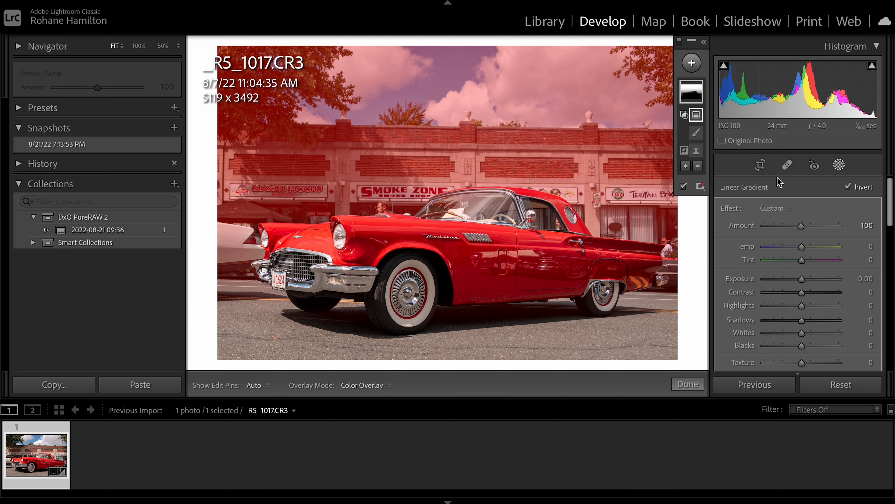
Step: Set the background mask's exposure to 0.02, contrast to -16 and shadows to 11
{"action": "left_click_drag", "start_coordinate": [801, 281], "coordinate": [779, 280]}
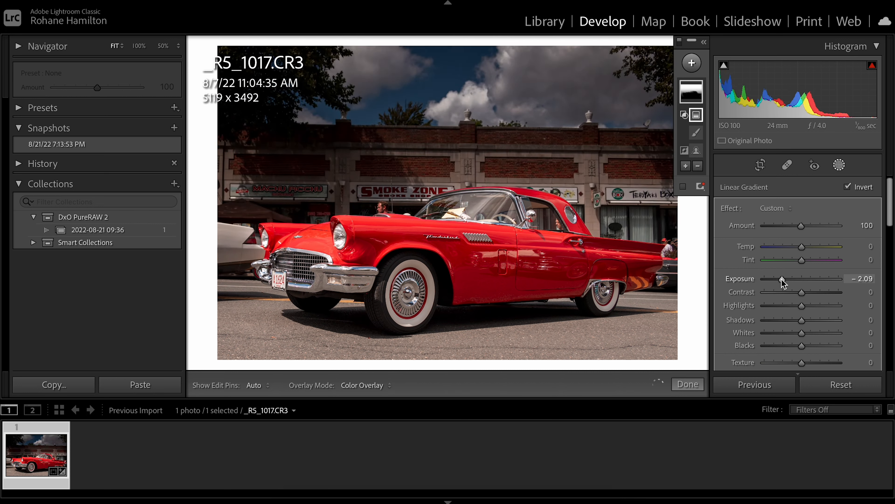
{"action": "double_click", "coordinate": [781, 280]}
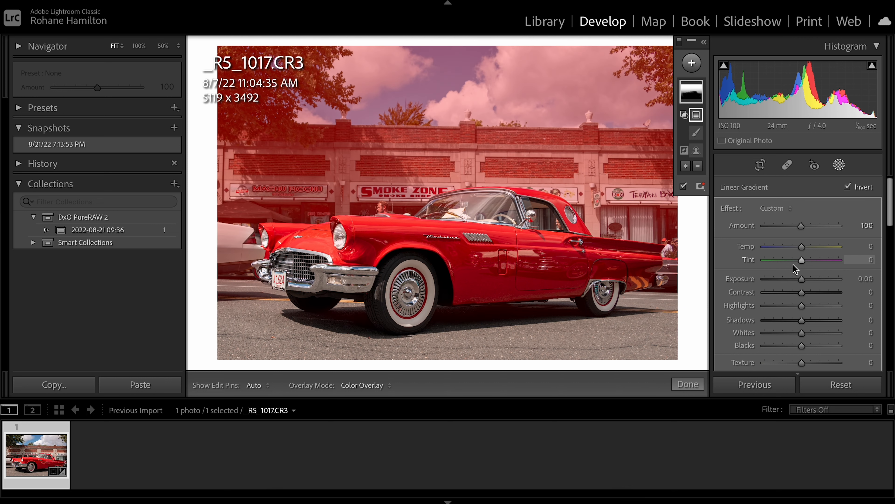
{"action": "left_click", "coordinate": [803, 282]}
{"action": "left_click_drag", "start_coordinate": [803, 281], "coordinate": [803, 284]}
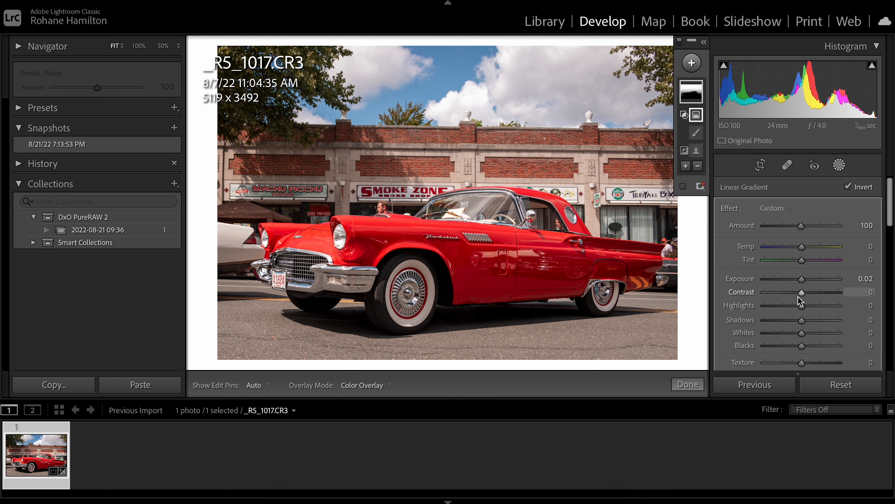
{"action": "left_click_drag", "start_coordinate": [807, 298], "coordinate": [799, 299]}
{"action": "left_click_drag", "start_coordinate": [802, 320], "coordinate": [807, 322]}
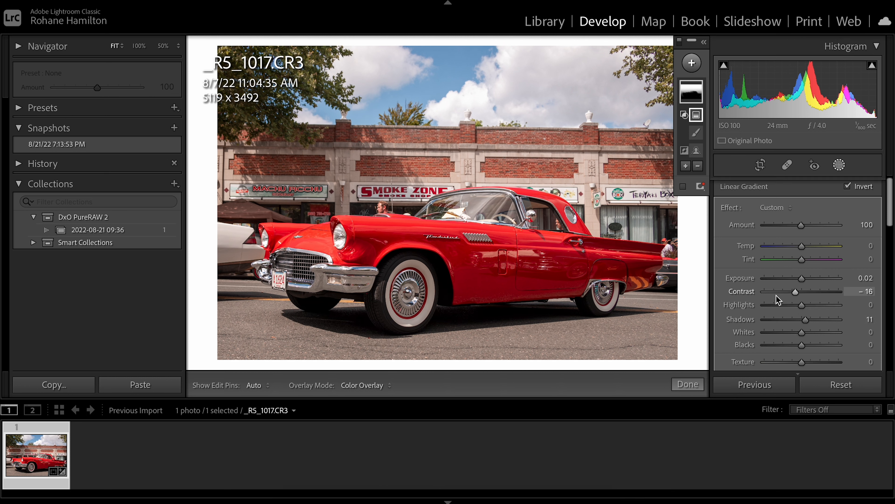
Step: Soften the masked background with texture -10, clarity -13 and dehaze -11
{"action": "scroll", "coordinate": [778, 300], "scroll_direction": "down", "scroll_amount": 3}
{"action": "mouse_move", "coordinate": [803, 318]}
{"action": "left_mouse_down"}
{"action": "mouse_move", "coordinate": [794, 319]}
{"action": "mouse_move", "coordinate": [801, 332]}
{"action": "left_mouse_up"}
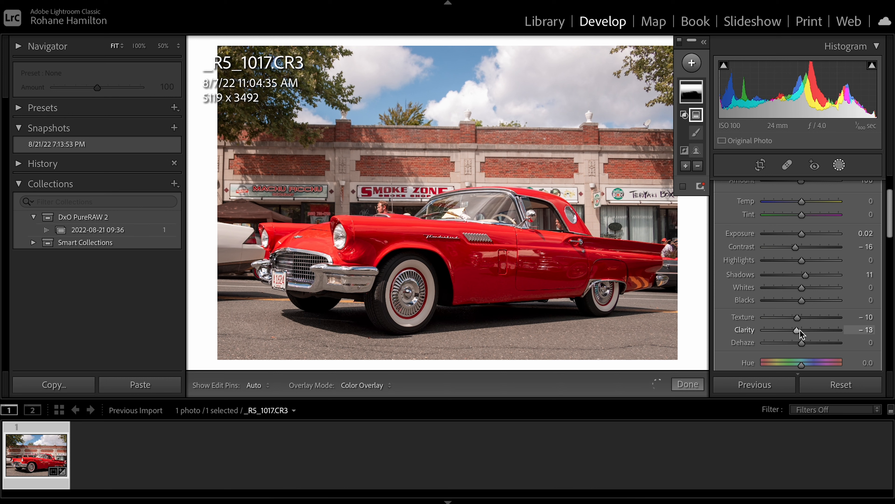
{"action": "scroll", "coordinate": [801, 334], "scroll_direction": "down", "scroll_amount": 1}
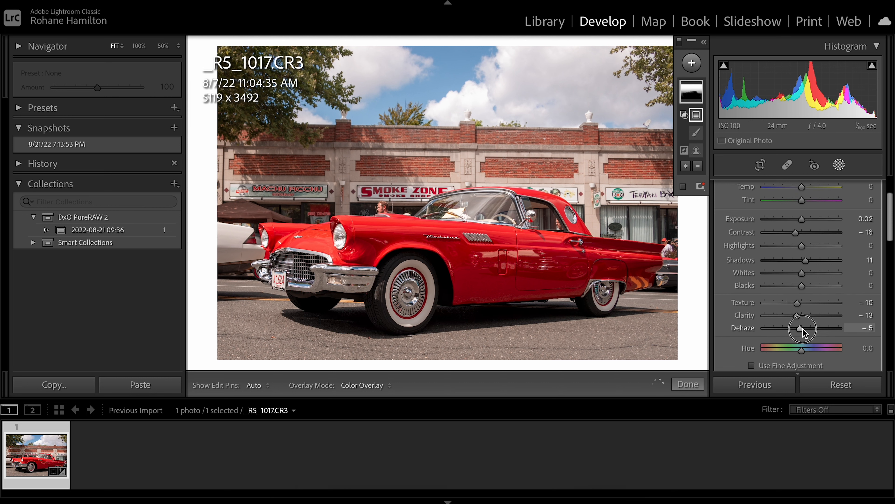
{"action": "left_click_drag", "start_coordinate": [803, 331], "coordinate": [802, 332]}
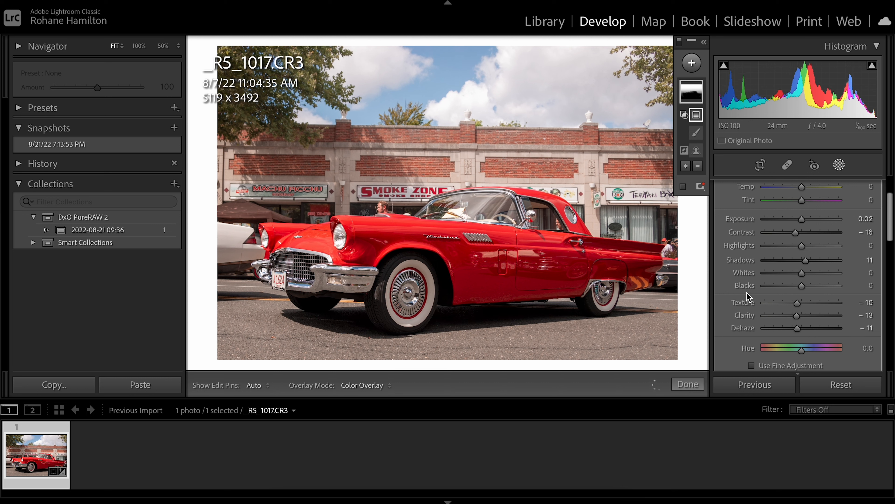
Step: Lower the background mask's sharpness to -62 and finish the masking
{"action": "scroll", "coordinate": [749, 292], "scroll_direction": "down", "scroll_amount": 1}
{"action": "scroll", "coordinate": [750, 293], "scroll_direction": "down", "scroll_amount": 3}
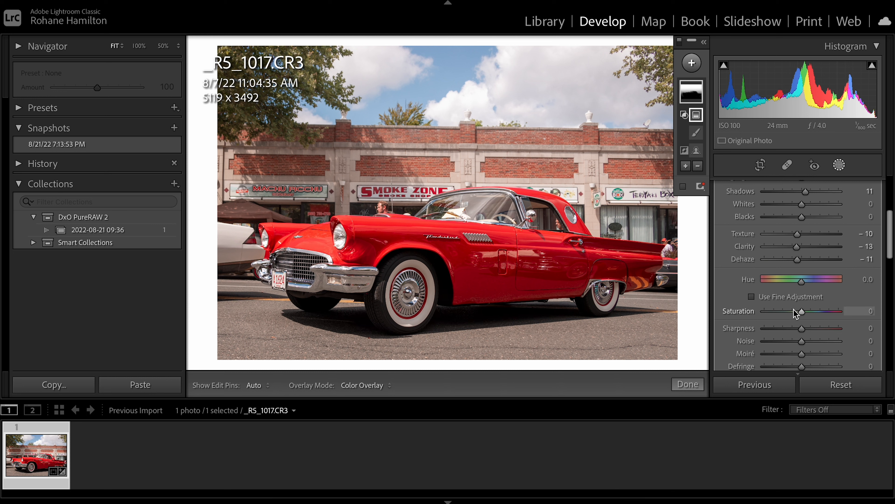
{"action": "left_click_drag", "start_coordinate": [802, 332], "coordinate": [779, 330]}
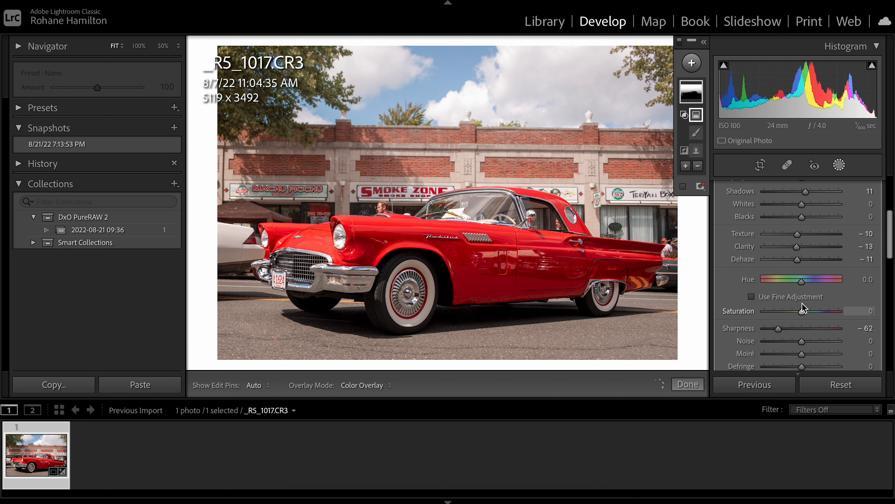
{"action": "left_click", "coordinate": [690, 384]}
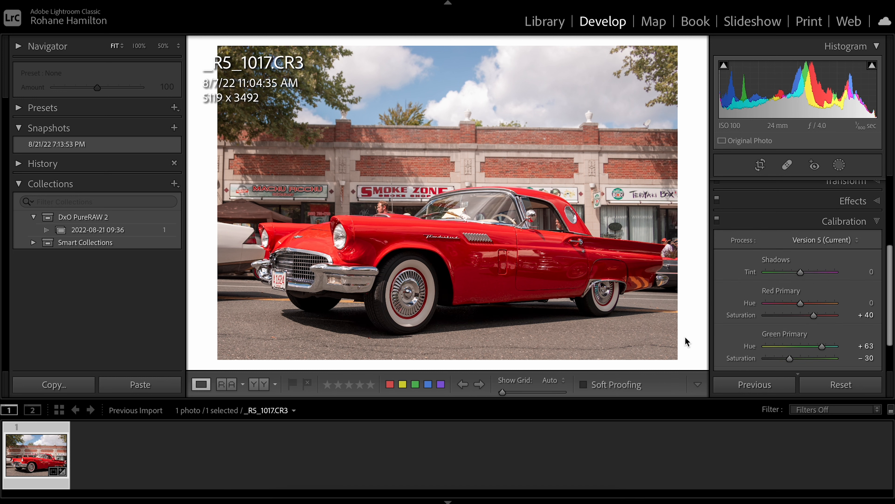
Step: Hide the photo info overlay and view the edited photo full screen
{"action": "key", "text": "i"}
{"action": "key", "text": "i"}
{"action": "key", "text": "i"}
{"action": "key", "text": "i"}
{"action": "key", "text": "i"}
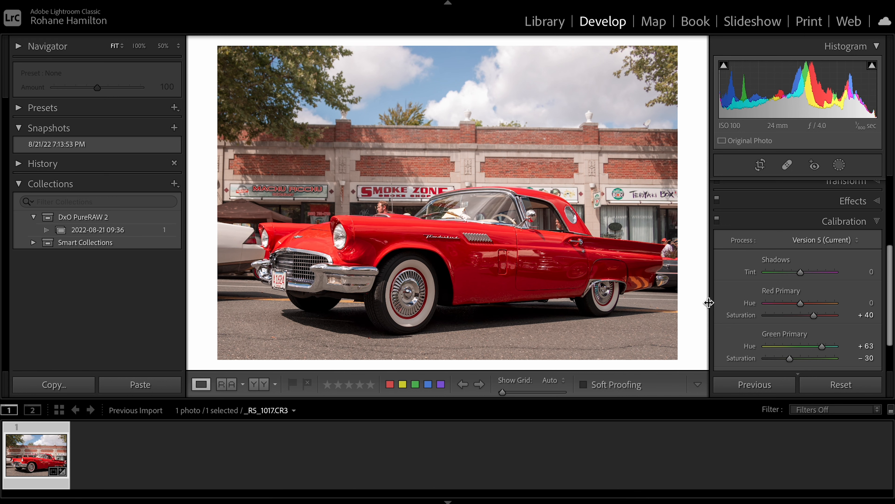
{"action": "key", "text": "f"}
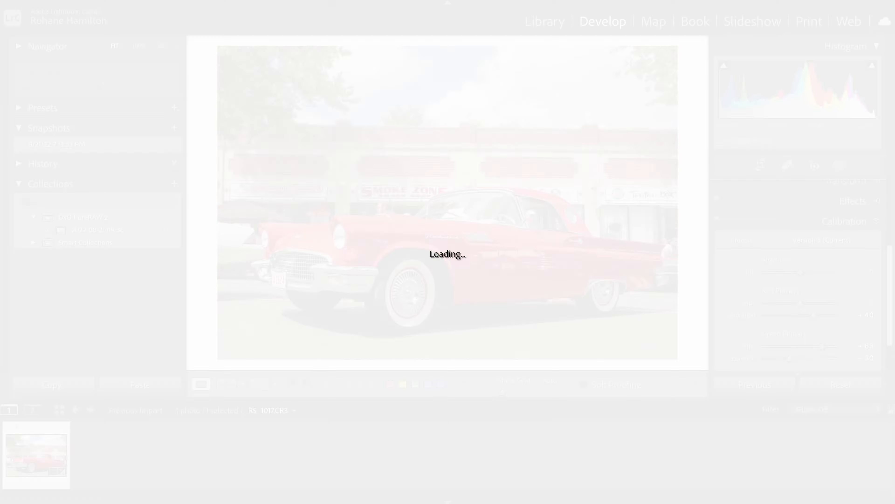